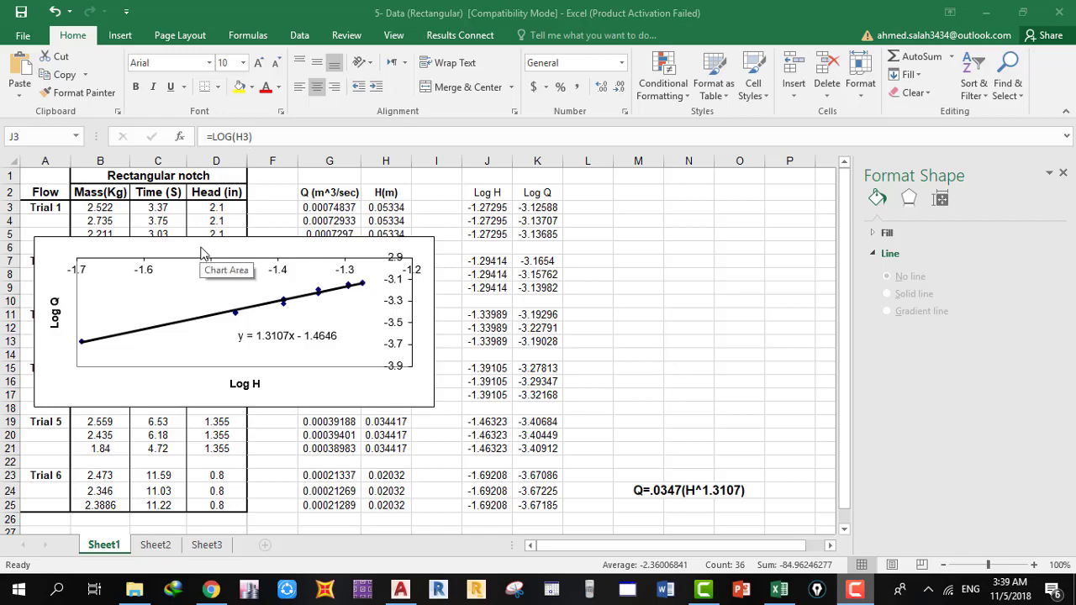
Move the Log Q versus Log H chart up to cover rows 3–17, nudging it slightly left
left_click(160, 251)
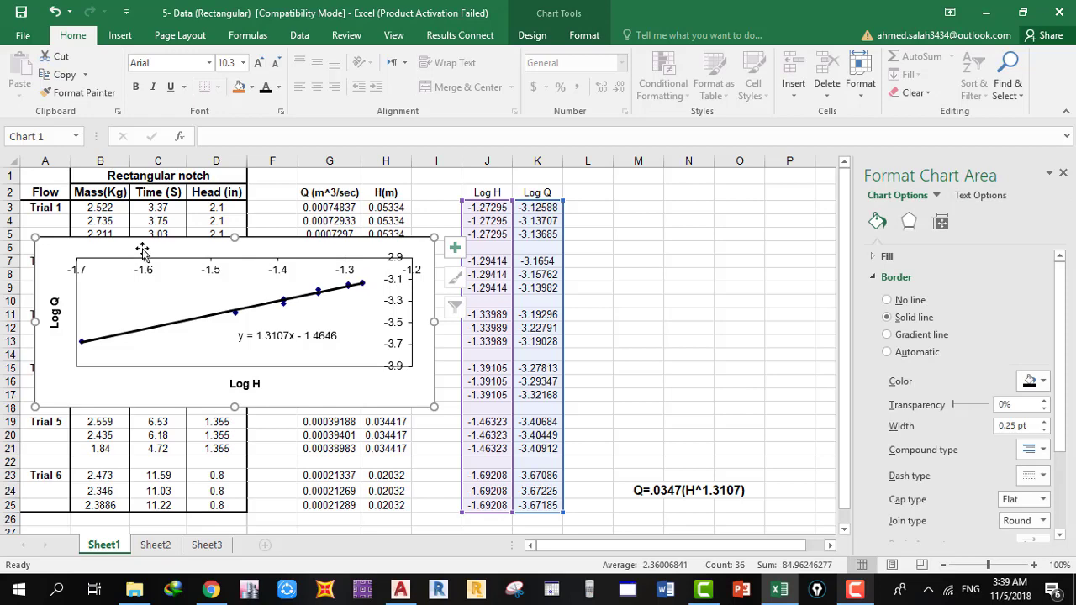
left_click_drag(142, 251, 156, 225)
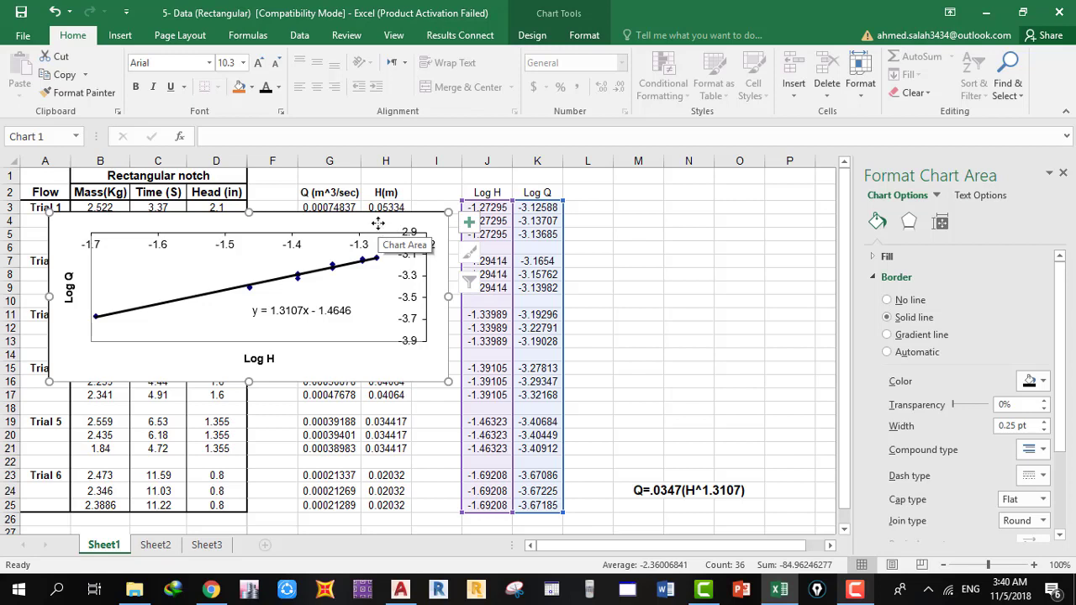
left_click_drag(378, 223, 370, 223)
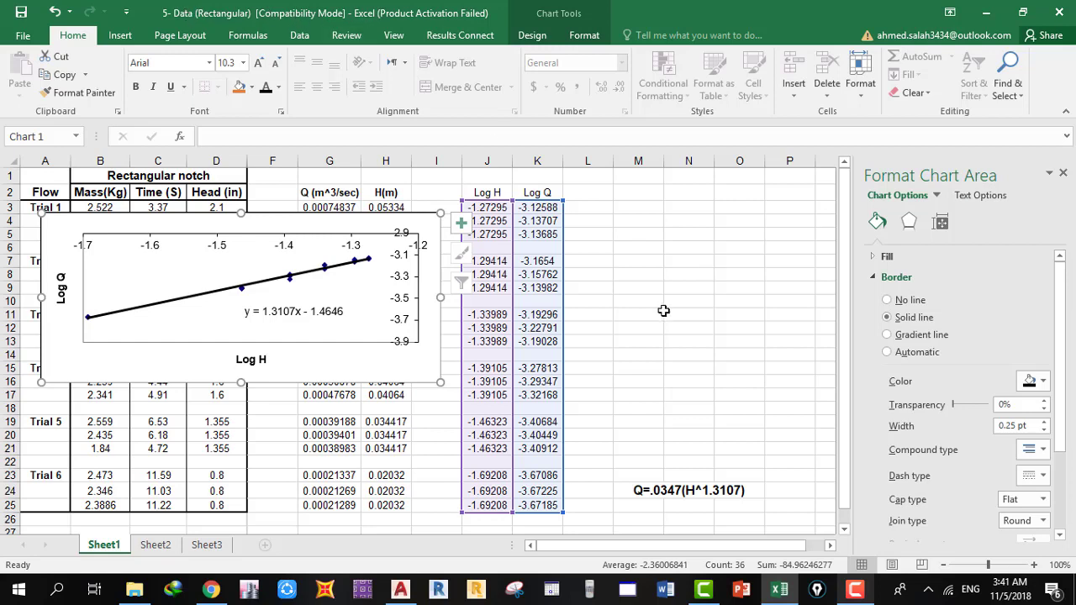
mouse_move(787, 590)
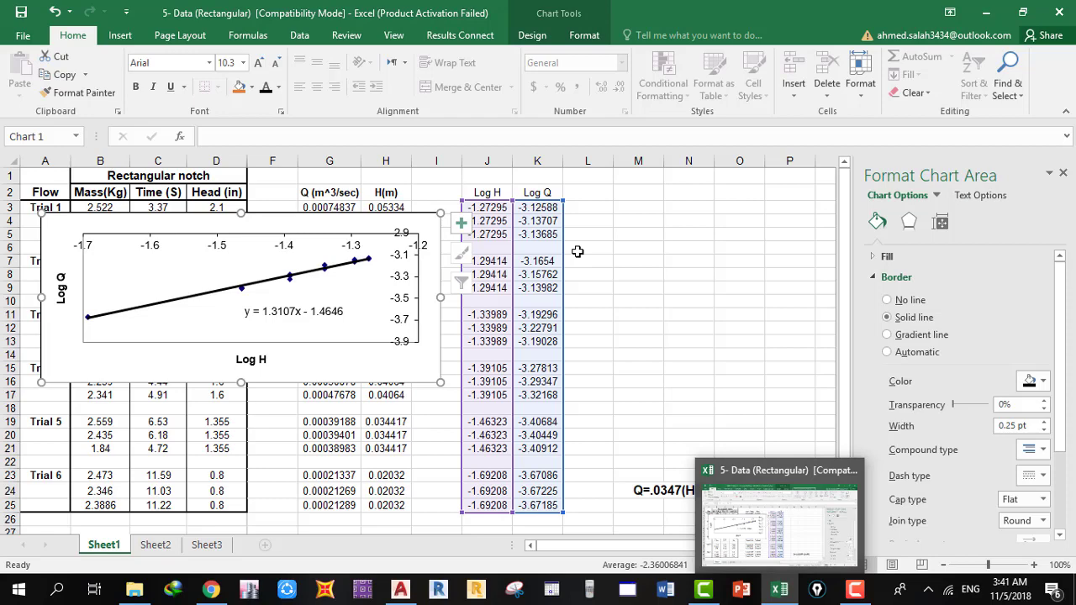
Select the Log H and Log Q values in J3:K25
left_click(618, 271)
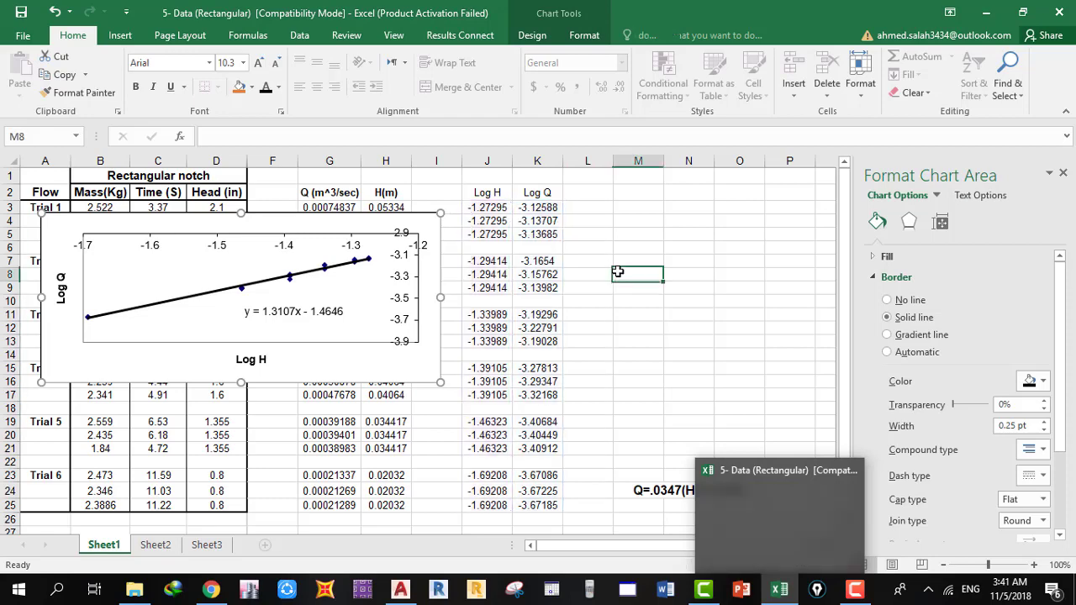
left_click(530, 235)
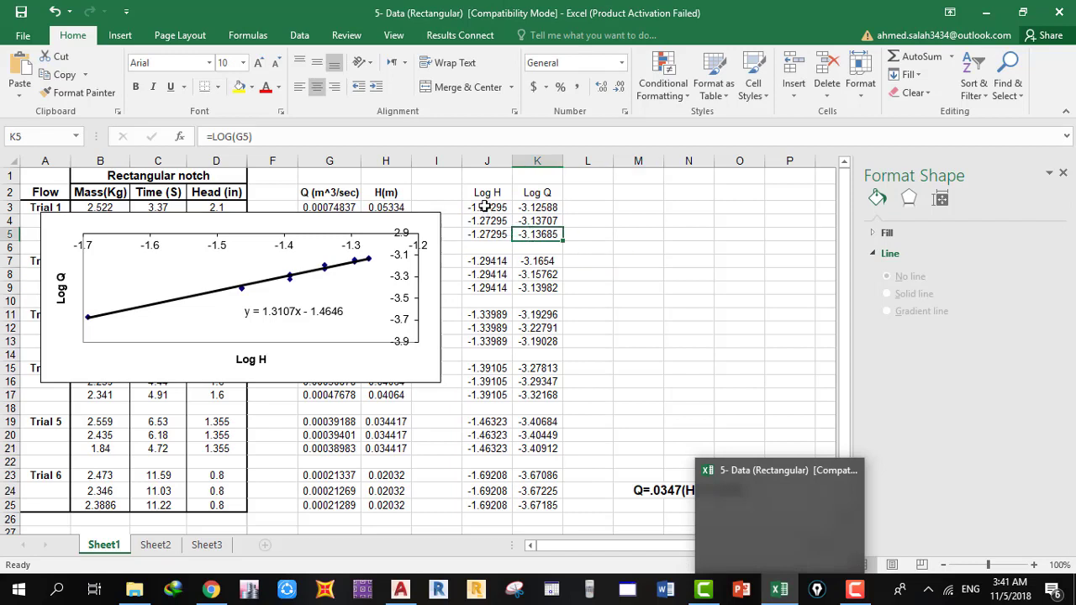
left_click_drag(486, 207, 548, 505)
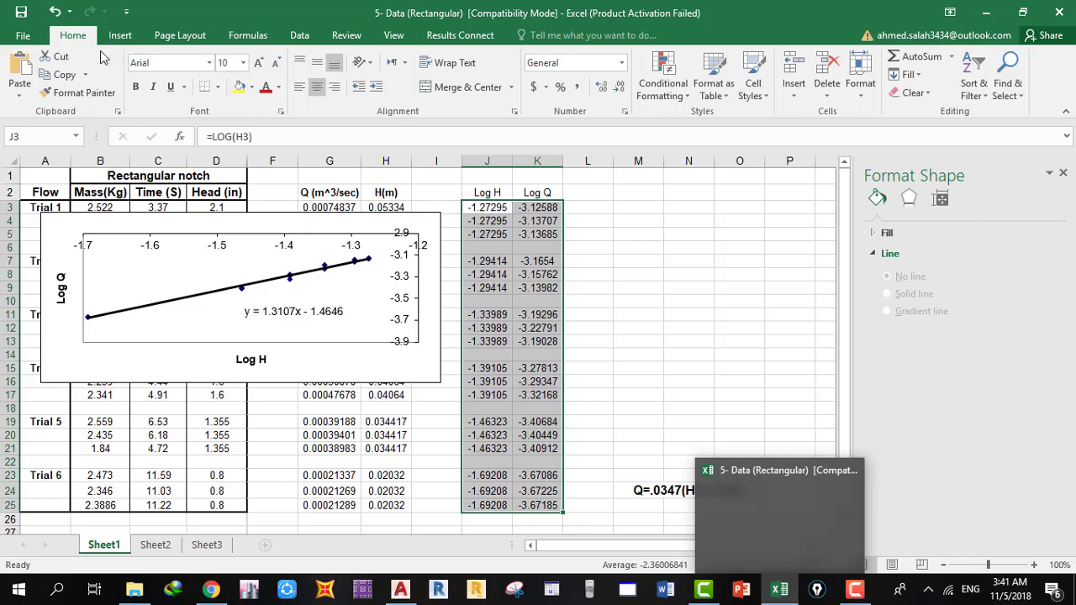
Choose X Y (Scatter) under All Charts in Insert > Recommended Charts
left_click(120, 35)
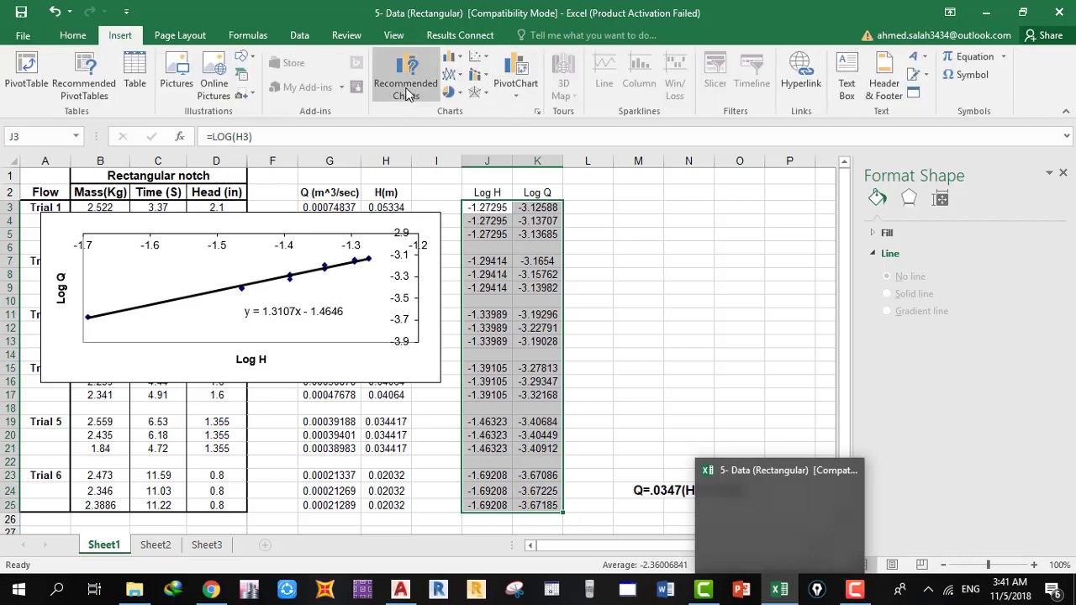
left_click(407, 94)
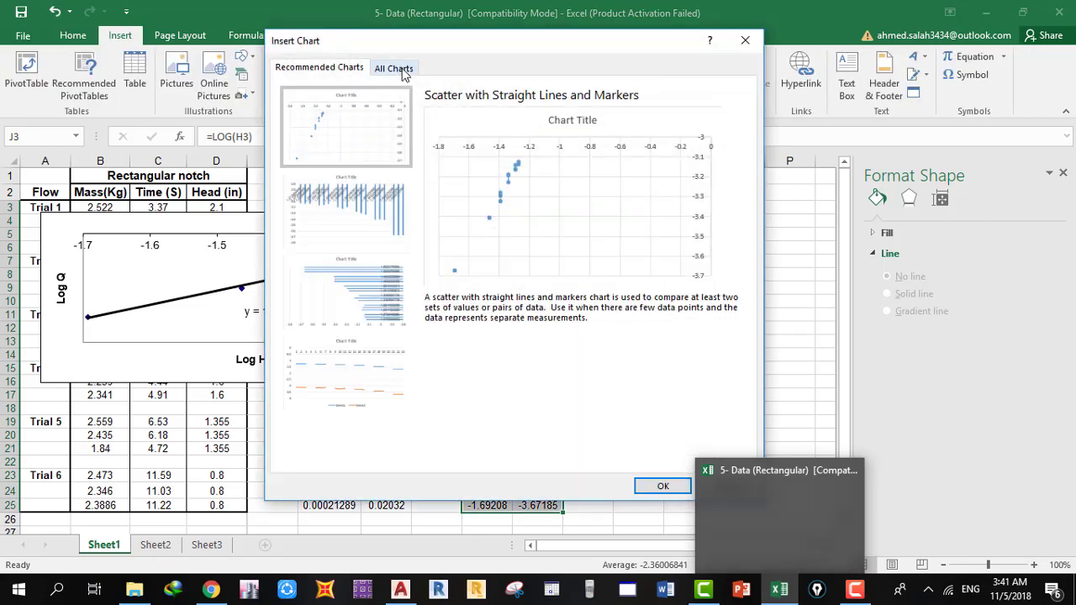
left_click(395, 69)
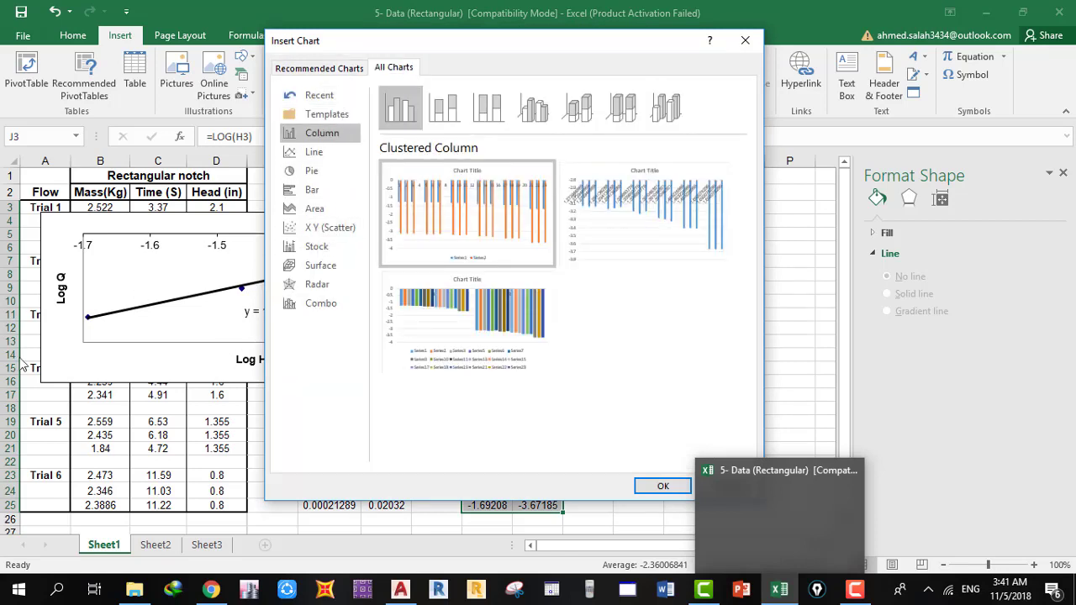
left_click(332, 234)
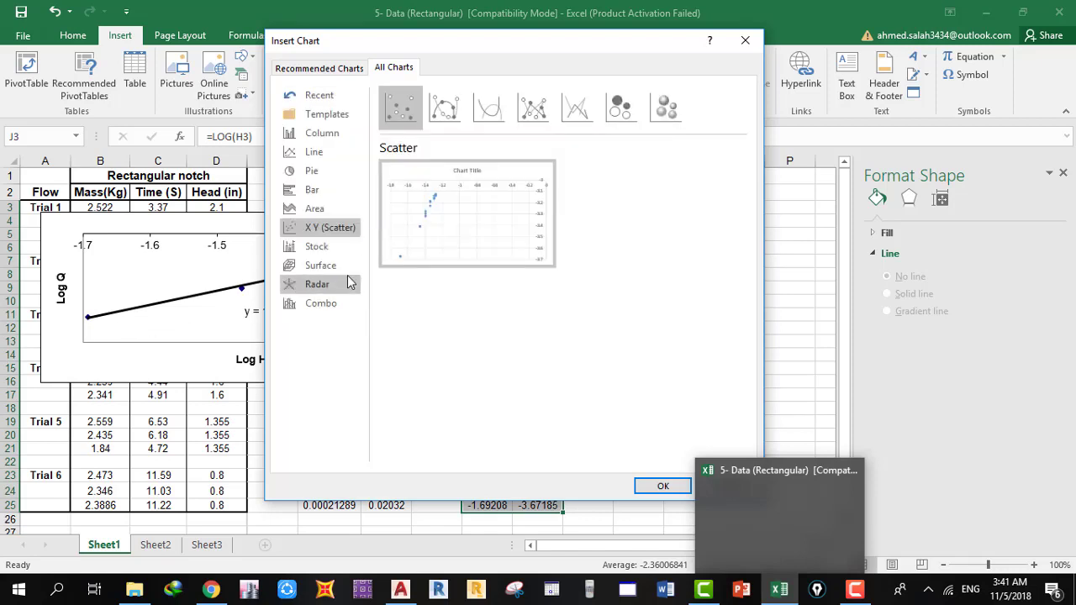
mouse_move(434, 234)
left_click_drag(564, 47, 498, 48)
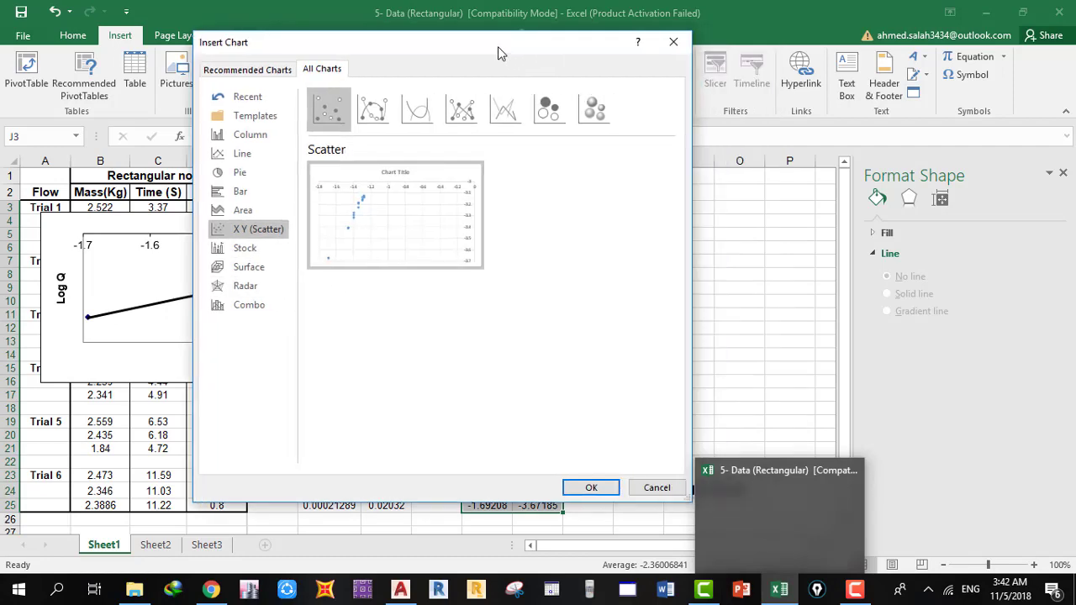
Insert the scatter chart, move it up and right, and try Switch Row/Column before reverting
left_click(607, 494)
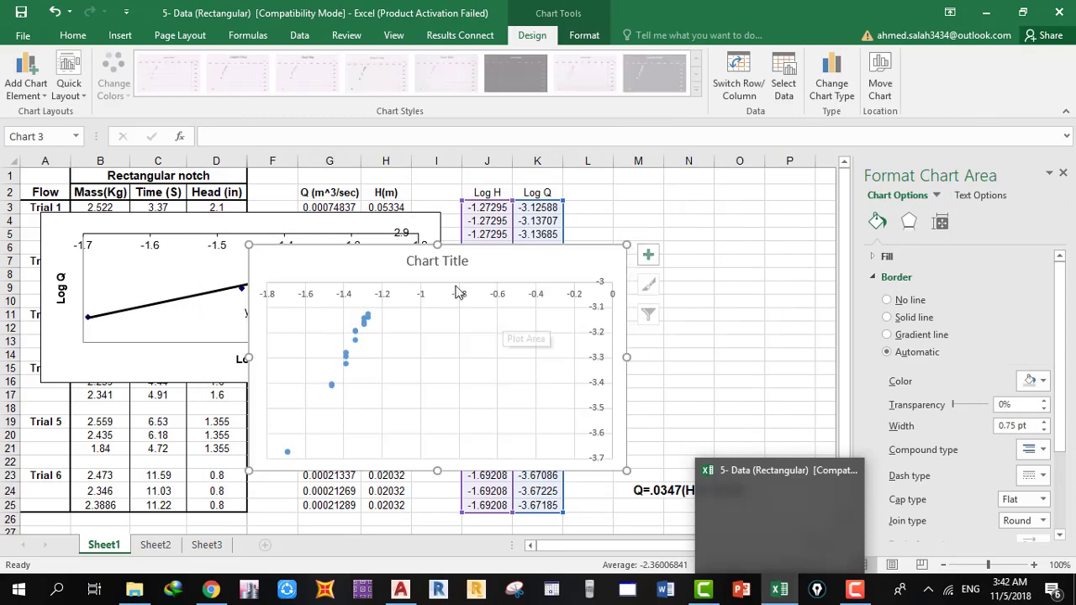
mouse_move(474, 267)
left_mouse_down()
mouse_move(615, 232)
mouse_move(672, 195)
left_mouse_up()
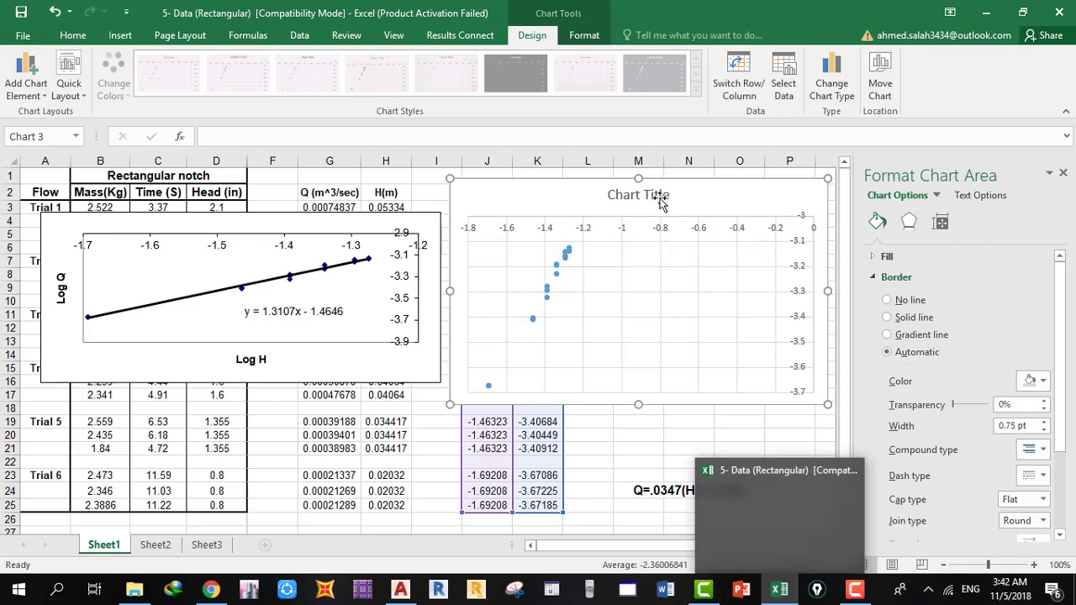
left_click(753, 100)
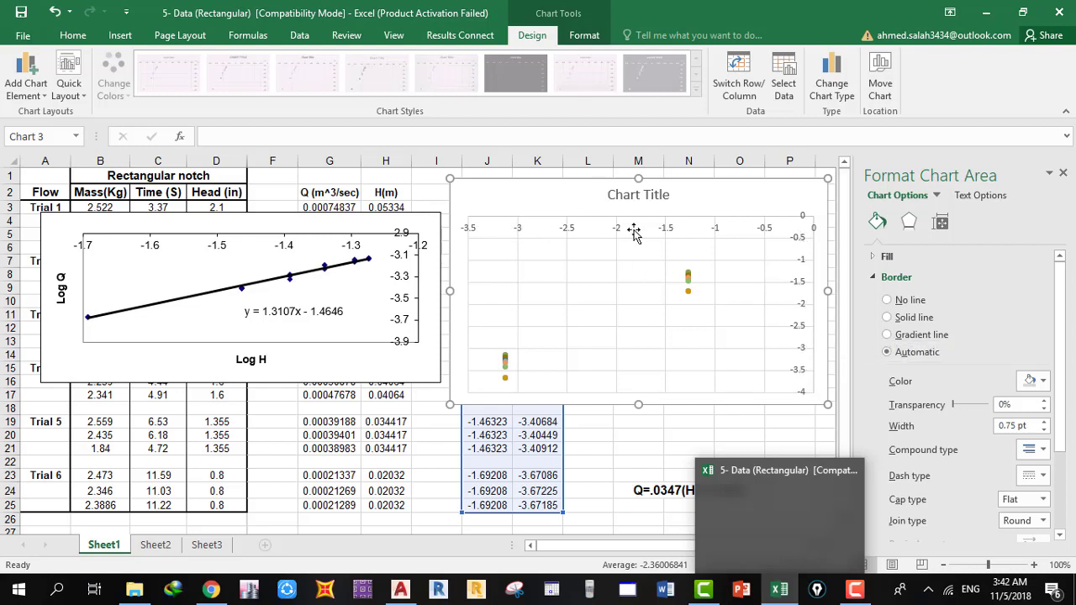
left_click(738, 84)
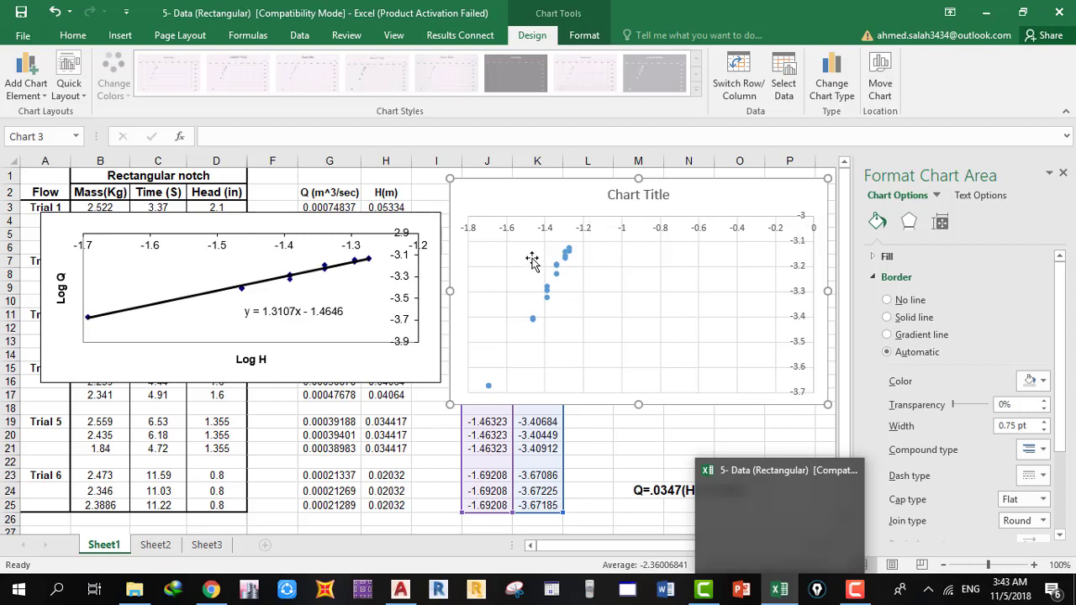
Set the new chart's horizontal axis bounds to minimum -1.7 and maximum -1.2
left_click(588, 232)
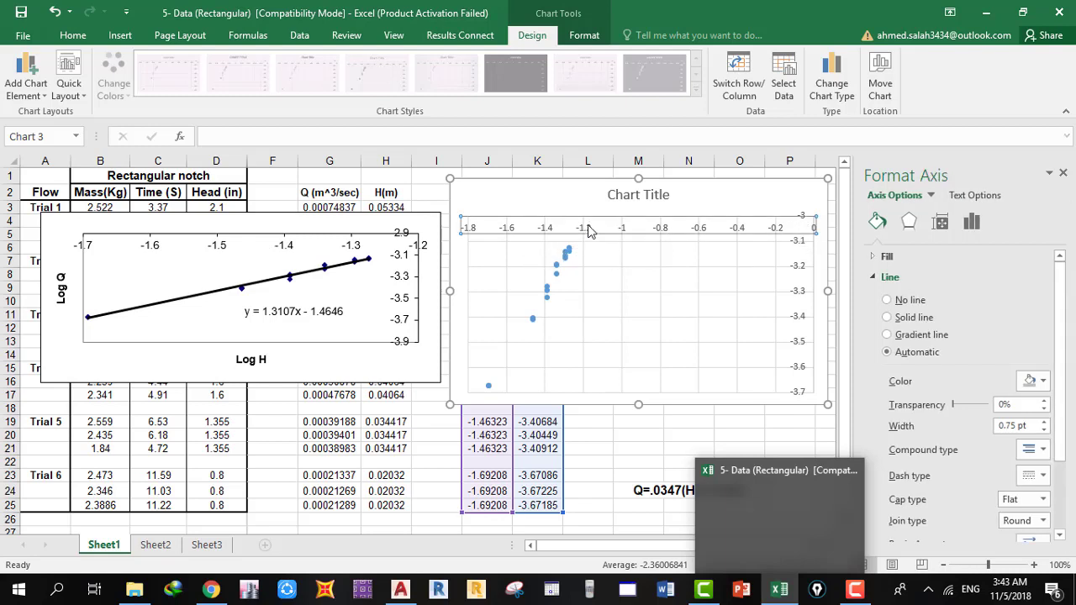
left_click(974, 223)
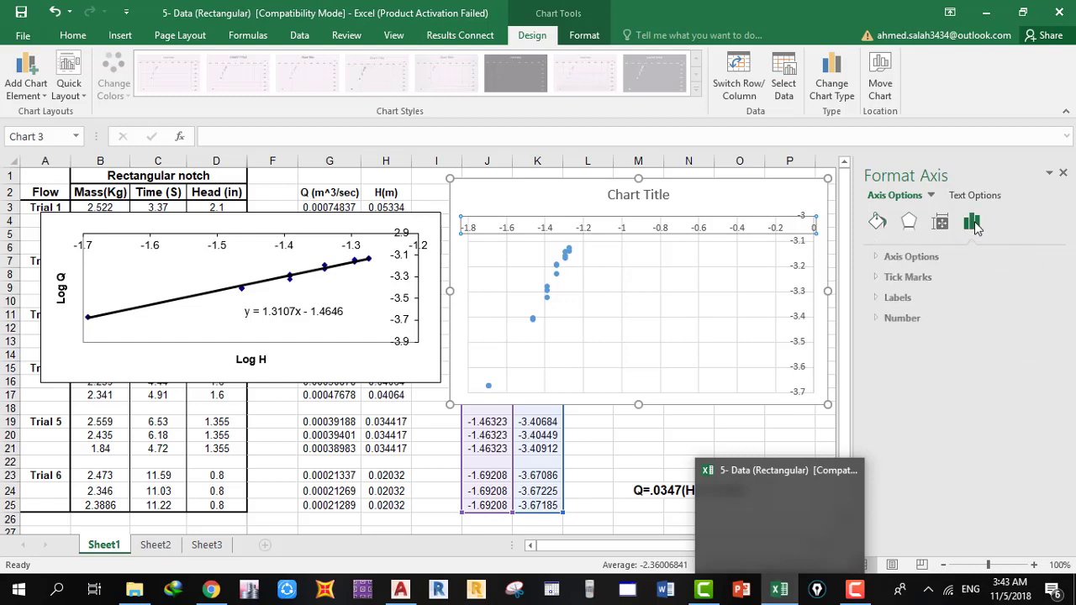
left_click(920, 258)
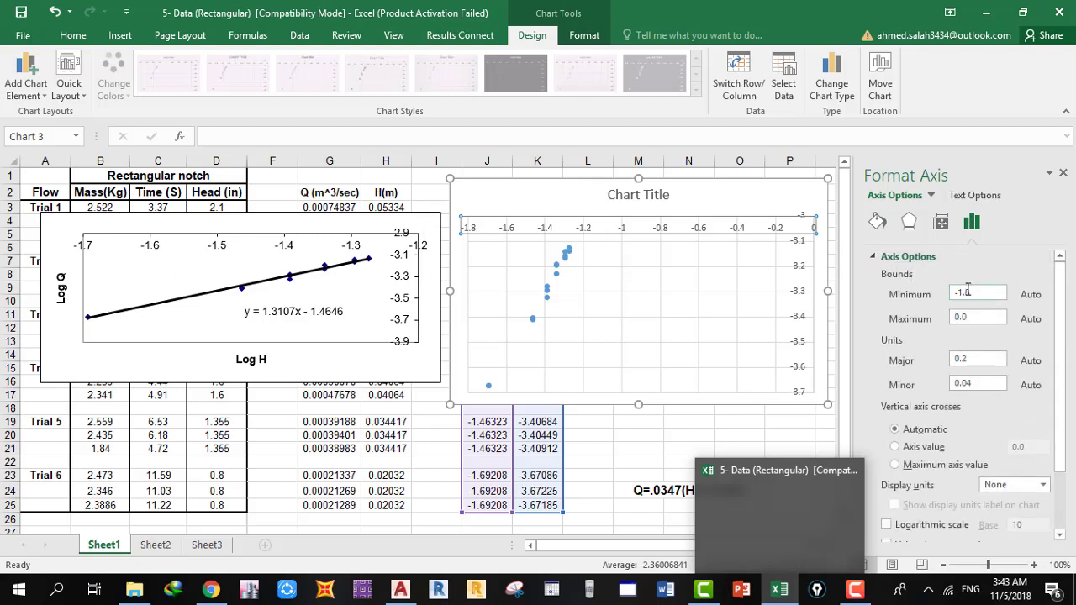
left_click_drag(971, 291, 947, 304)
type("-")
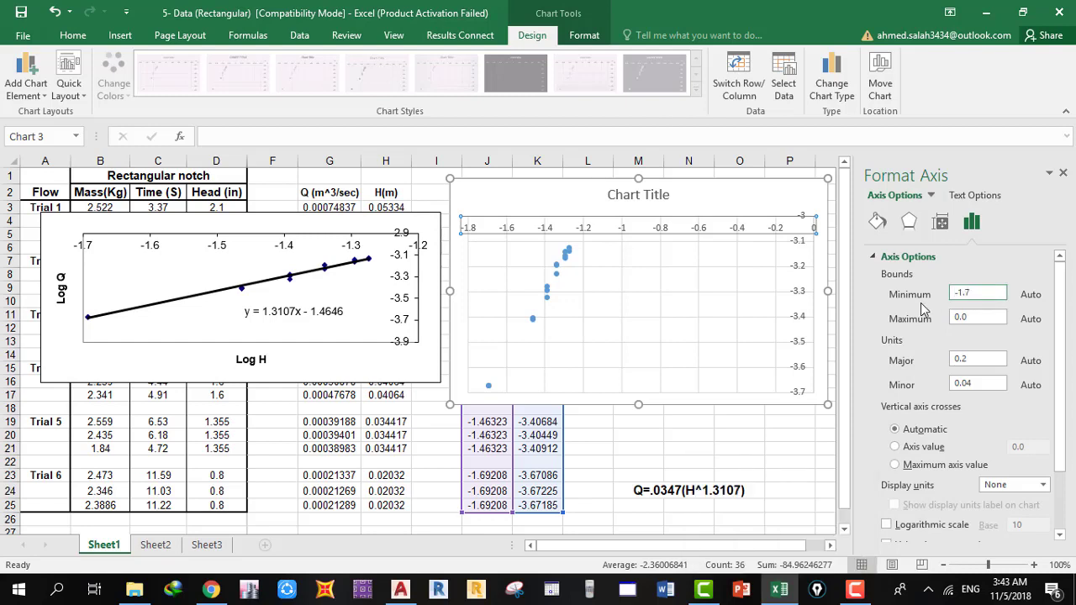
left_click(973, 322)
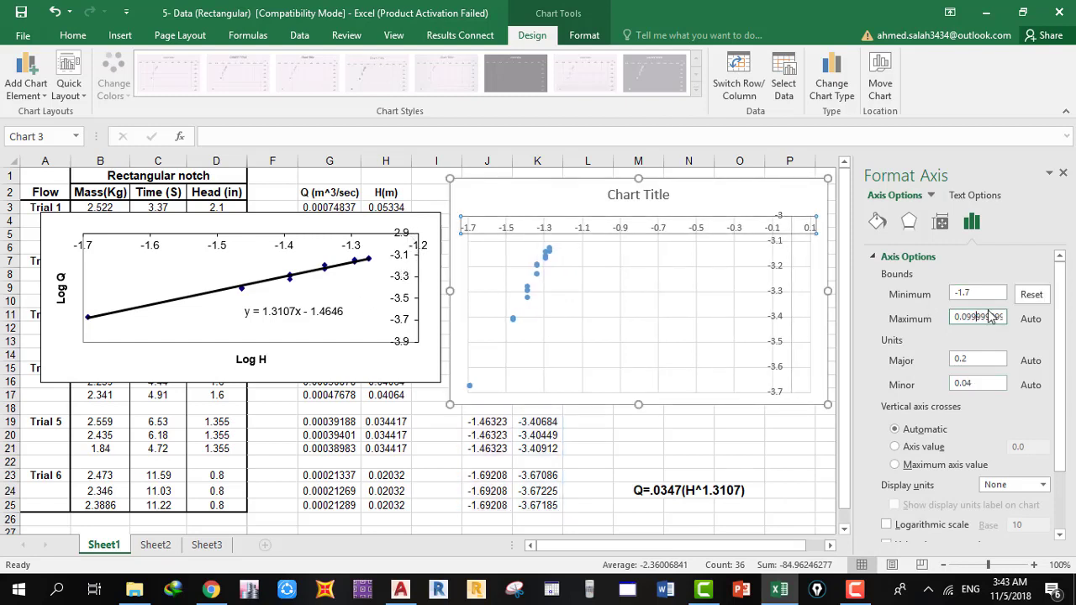
double_click(999, 317)
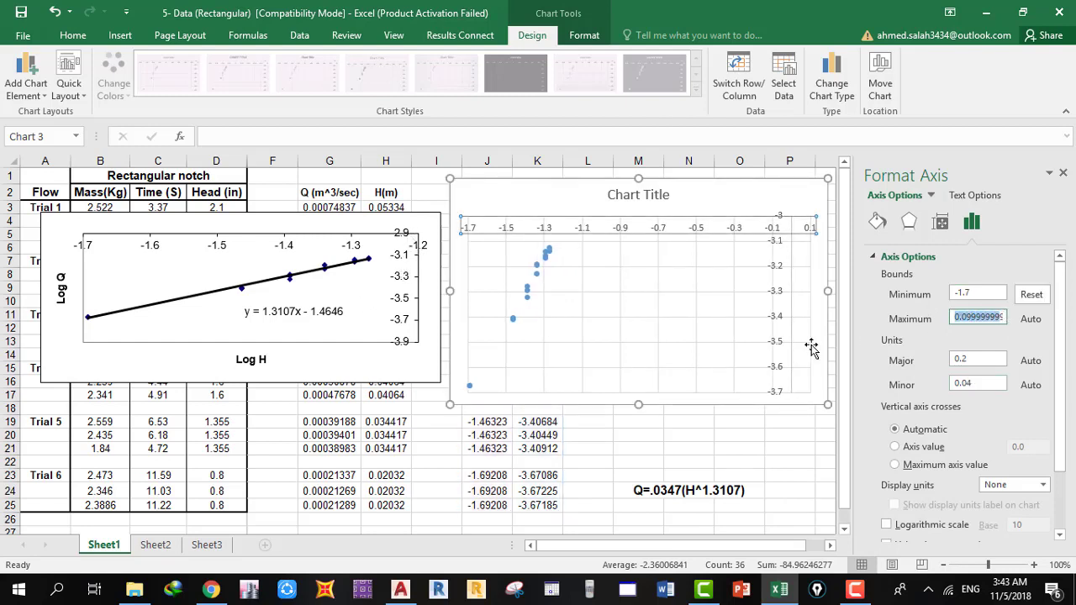
key("End")
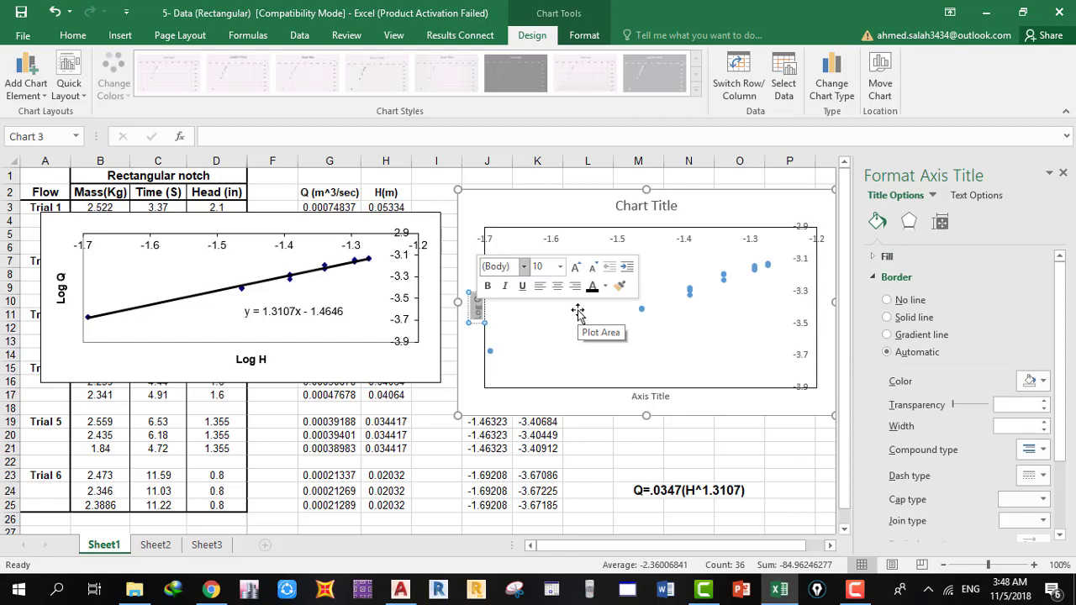
Enlarge the Log Q vertical axis title text three sizes and give it a dark font colour
type("Times Ne")
key("Escape")
left_click(576, 267)
left_click(576, 268)
left_click(576, 267)
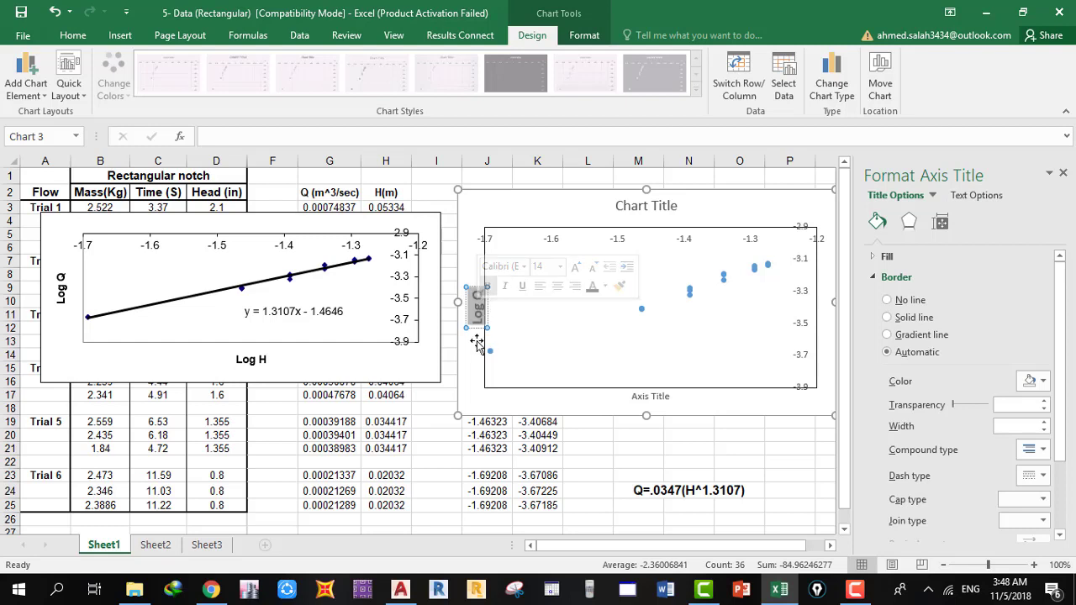
left_click(604, 287)
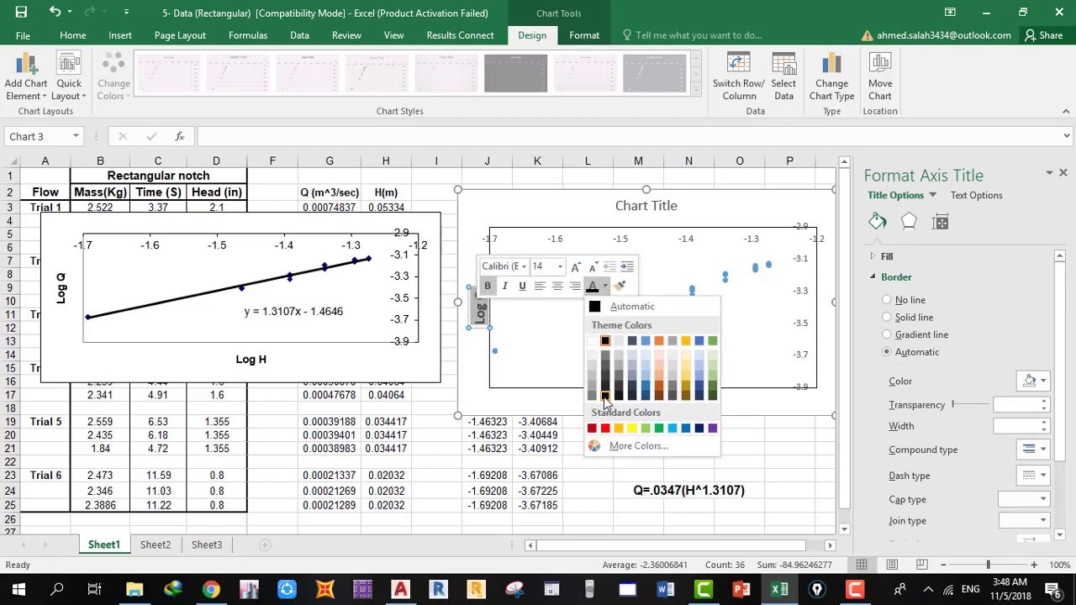
left_click(608, 406)
left_click(486, 349)
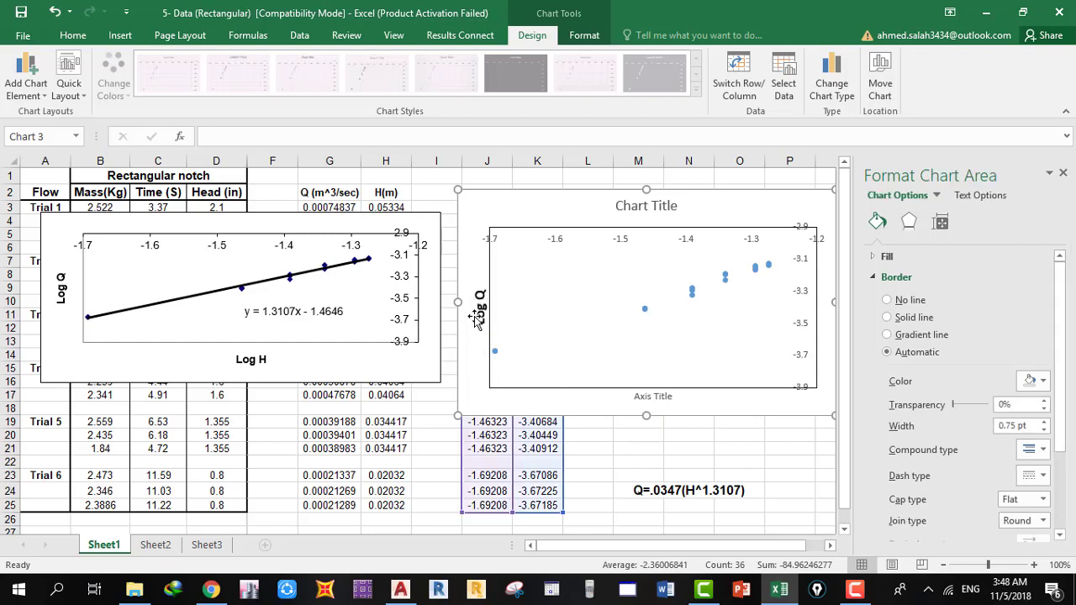
left_click(476, 317)
double_click(480, 310)
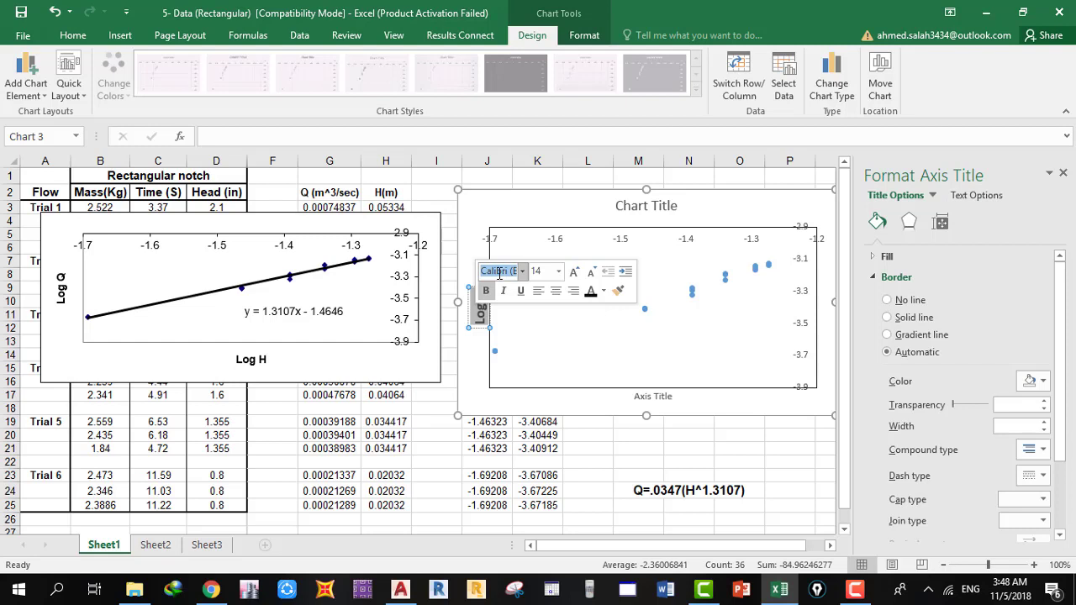
type("Arial")
key("Escape")
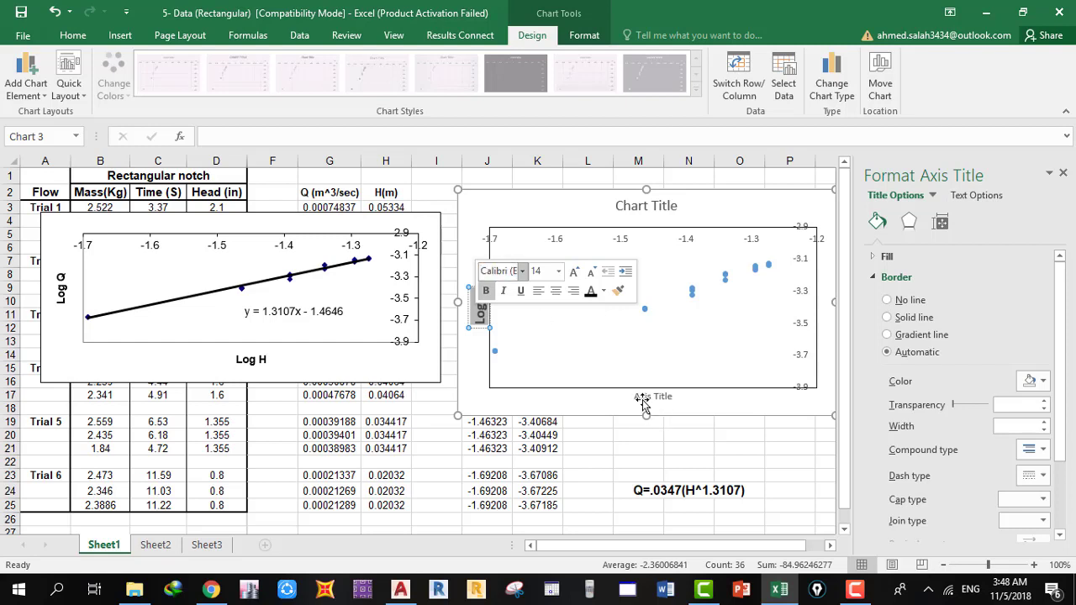
Replace the horizontal axis title text with Log H
double_click(644, 401)
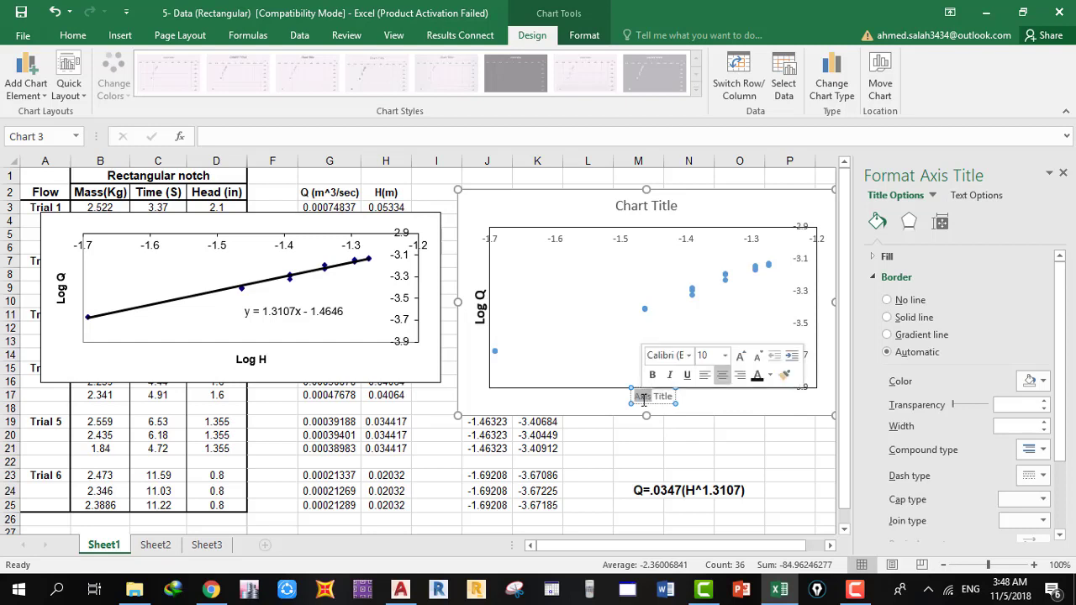
double_click(664, 397)
triple_click(663, 398)
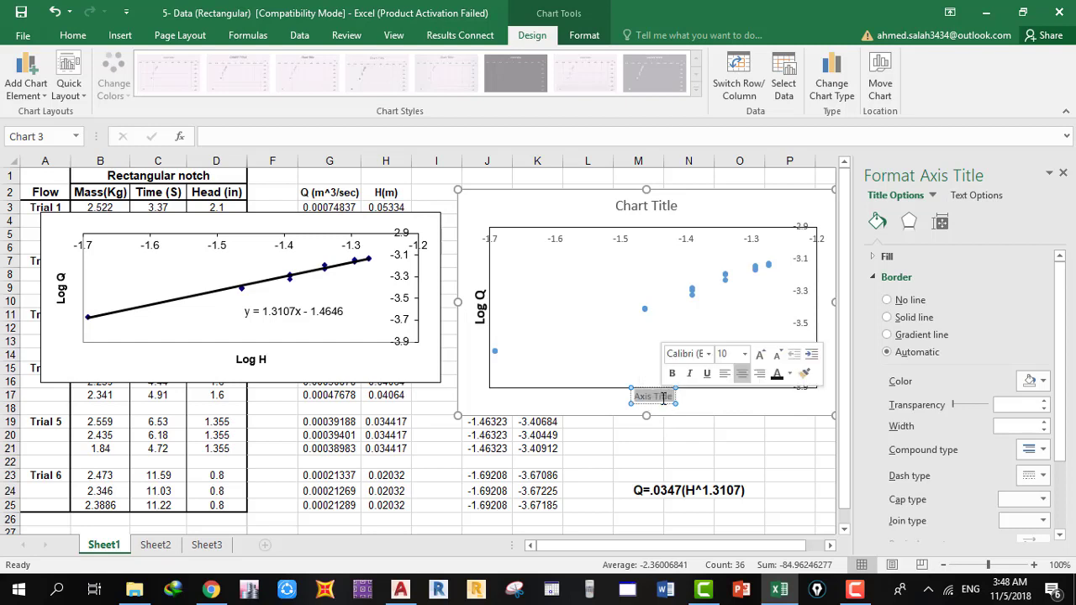
type("Log")
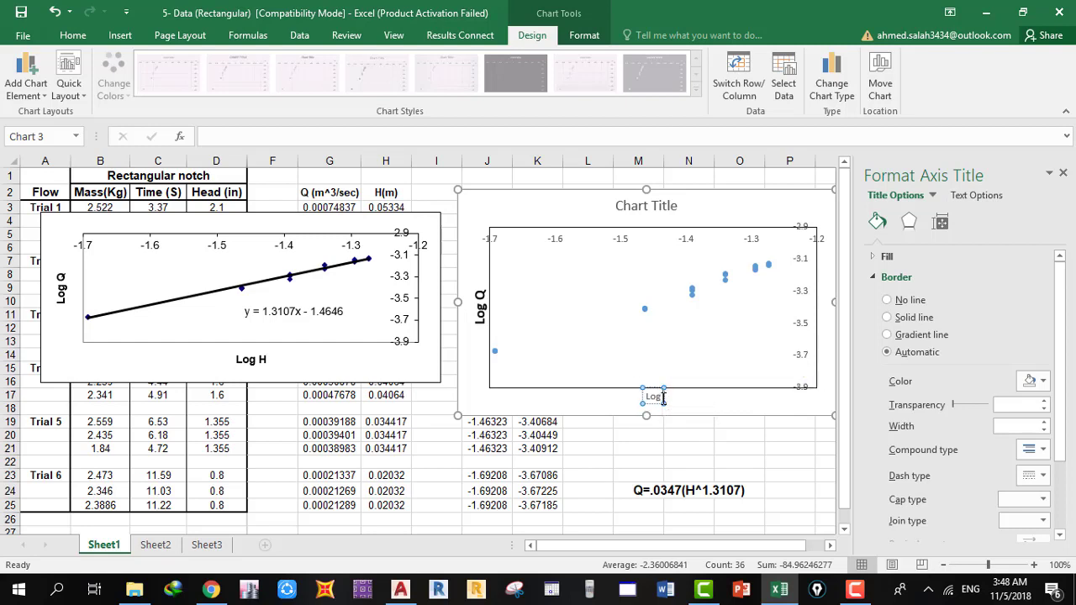
type(" H")
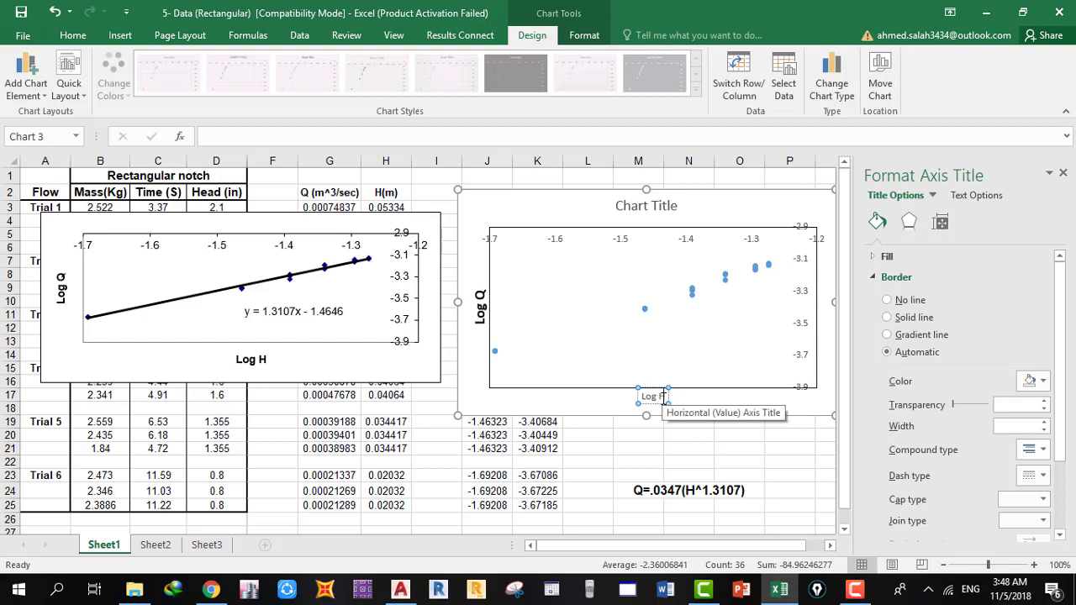
Make the Log H title bold at 14 pt with a new font colour
triple_click(663, 398)
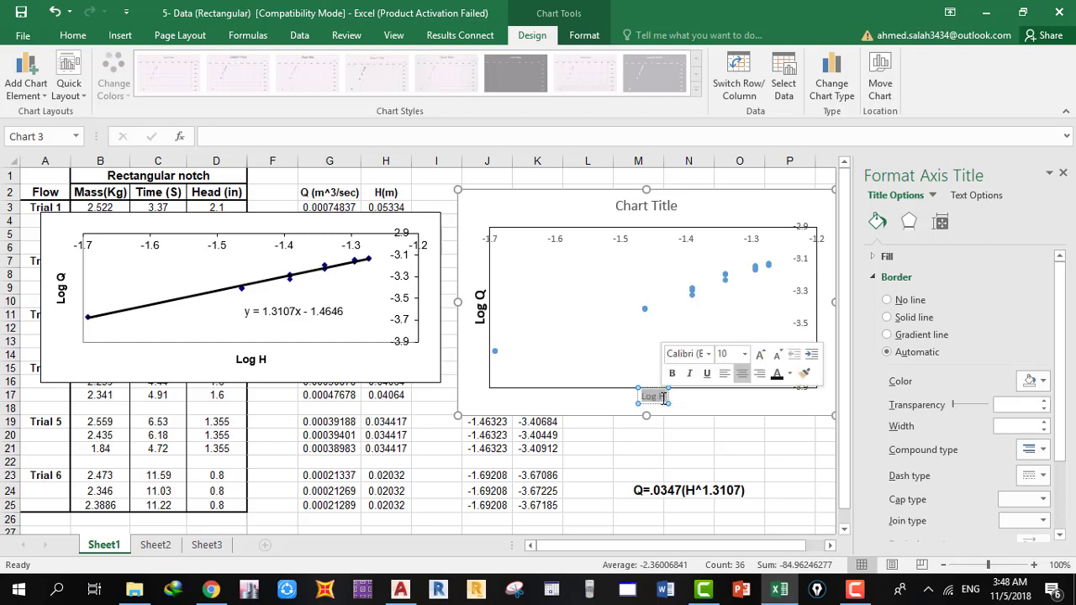
left_click(672, 374)
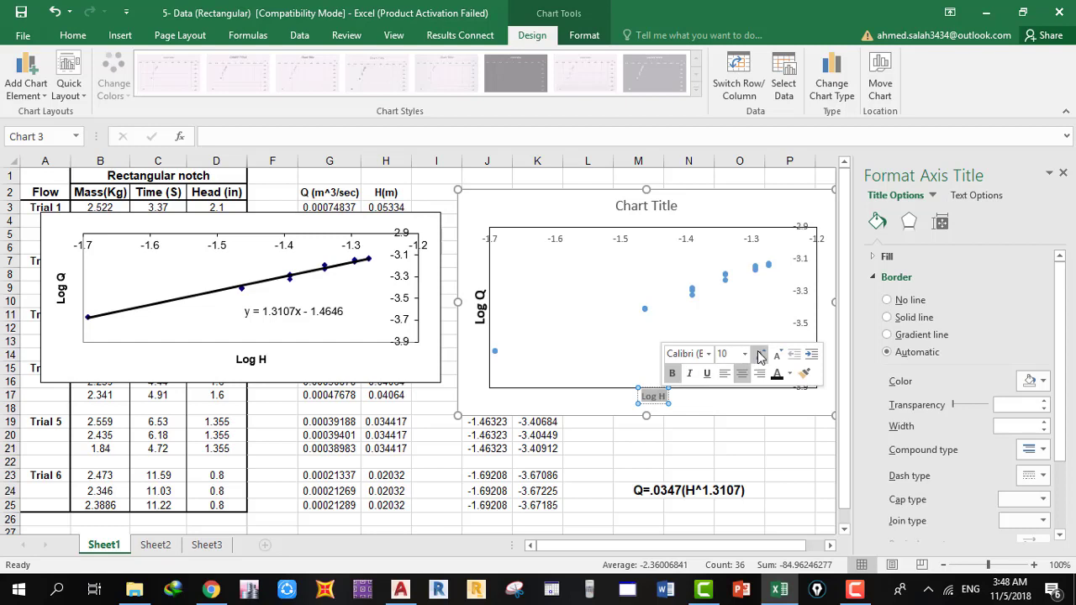
left_click(760, 354)
left_click(760, 354)
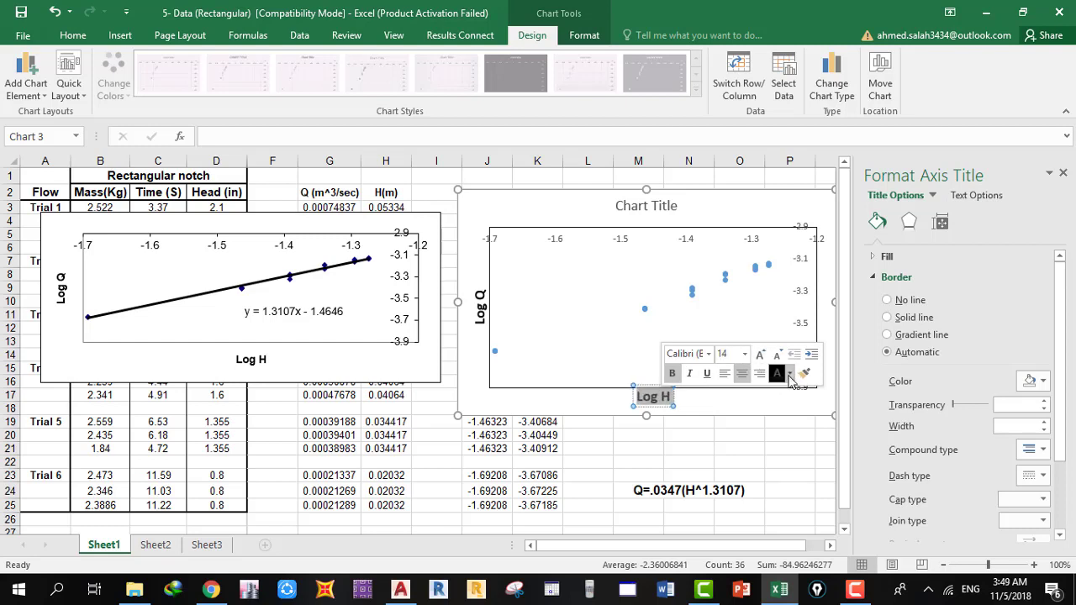
left_click(783, 376)
left_click(791, 485)
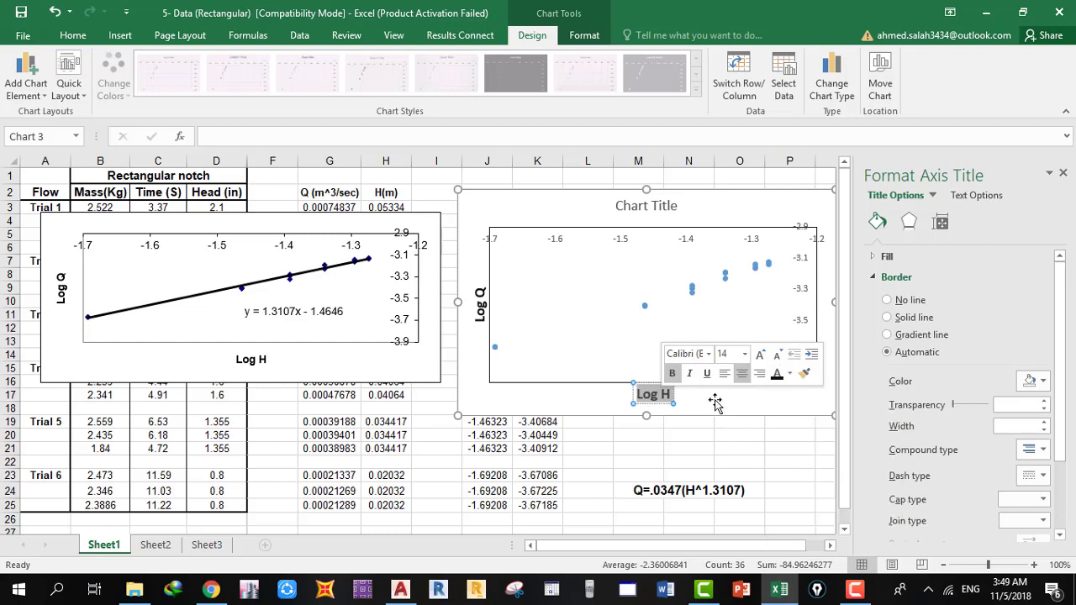
left_click(571, 395)
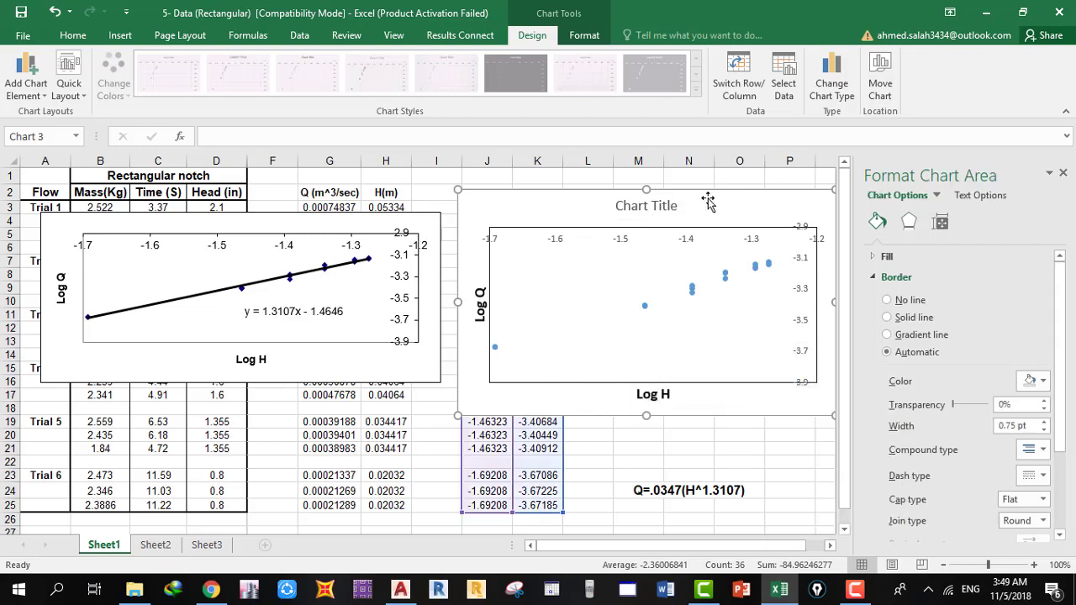
Shift the chart slightly left and retitle it 'Rectangular Weir'
left_click_drag(707, 198, 680, 199)
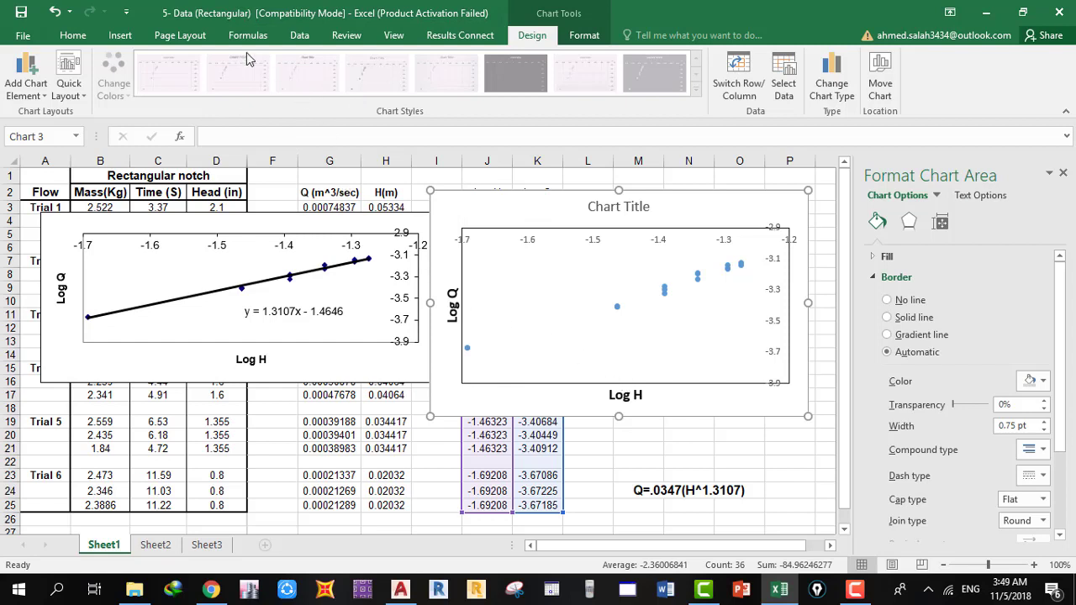
left_click(612, 205)
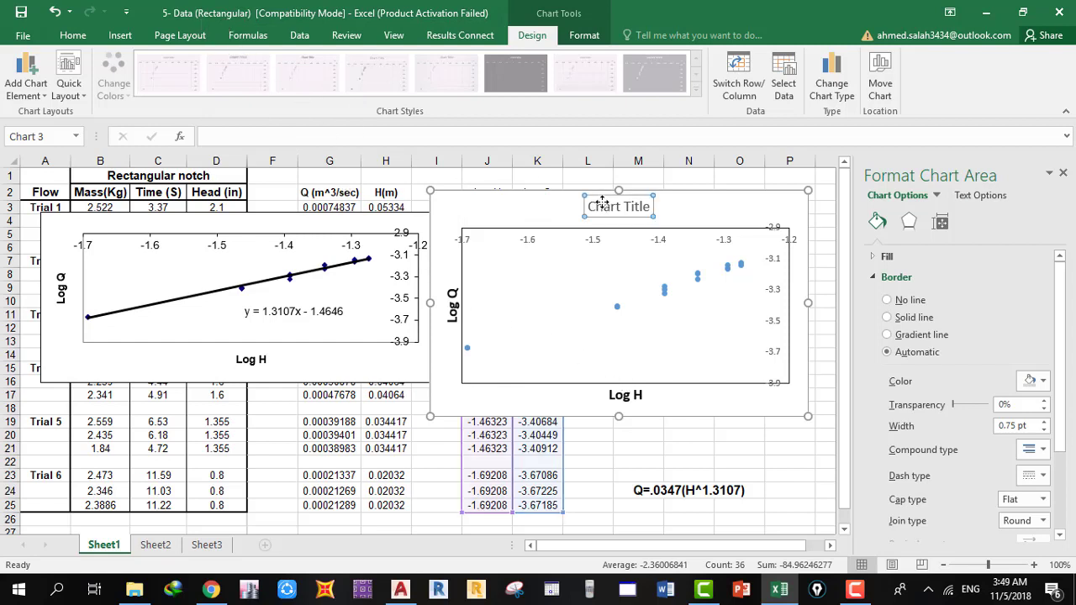
triple_click(615, 206)
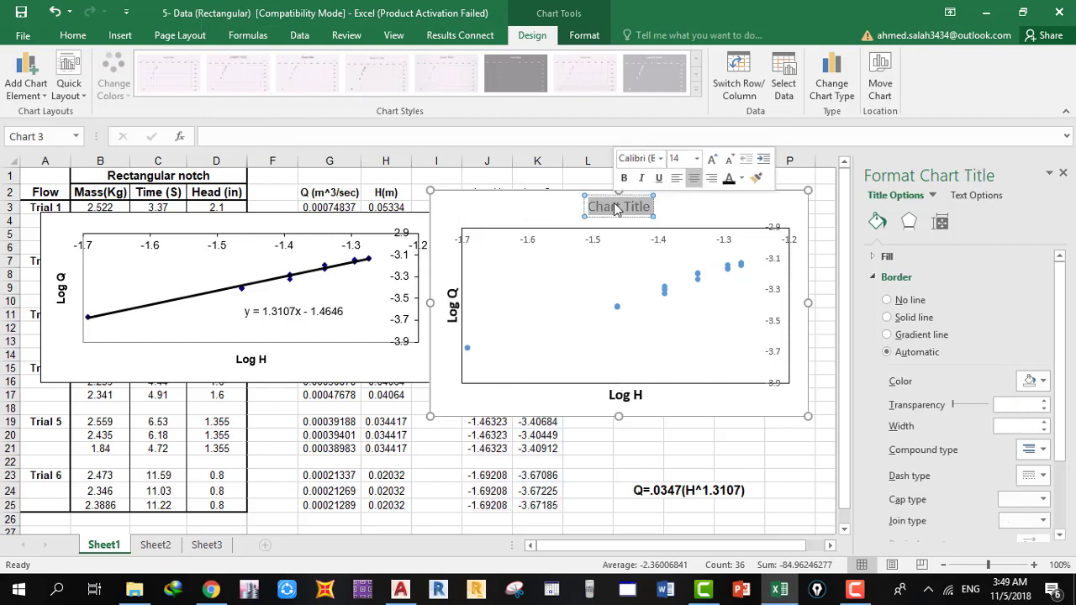
type("Rec")
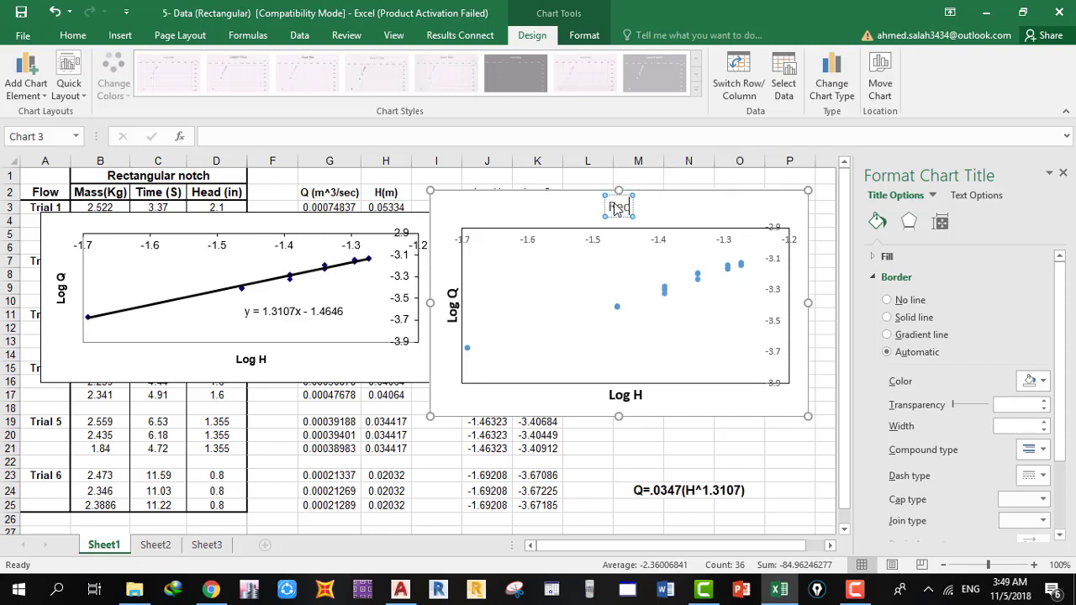
type("tangu")
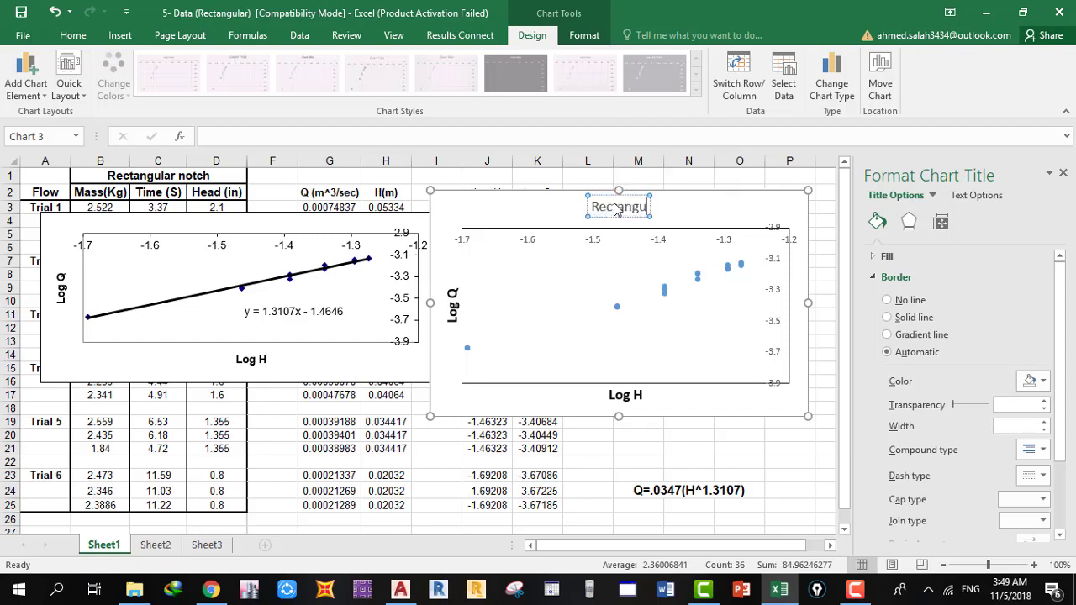
type("lar")
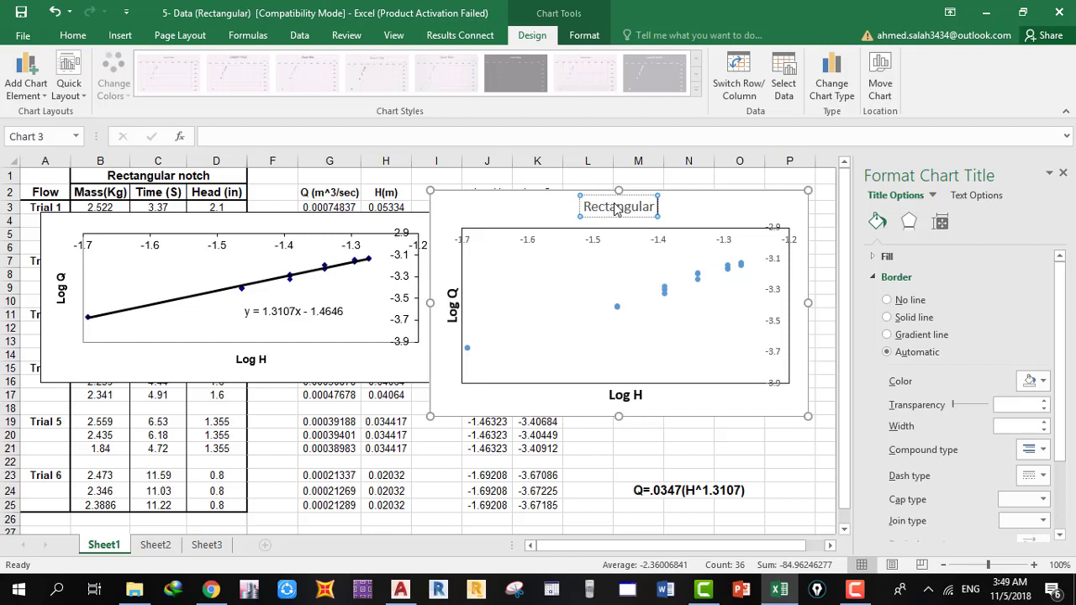
type(" We")
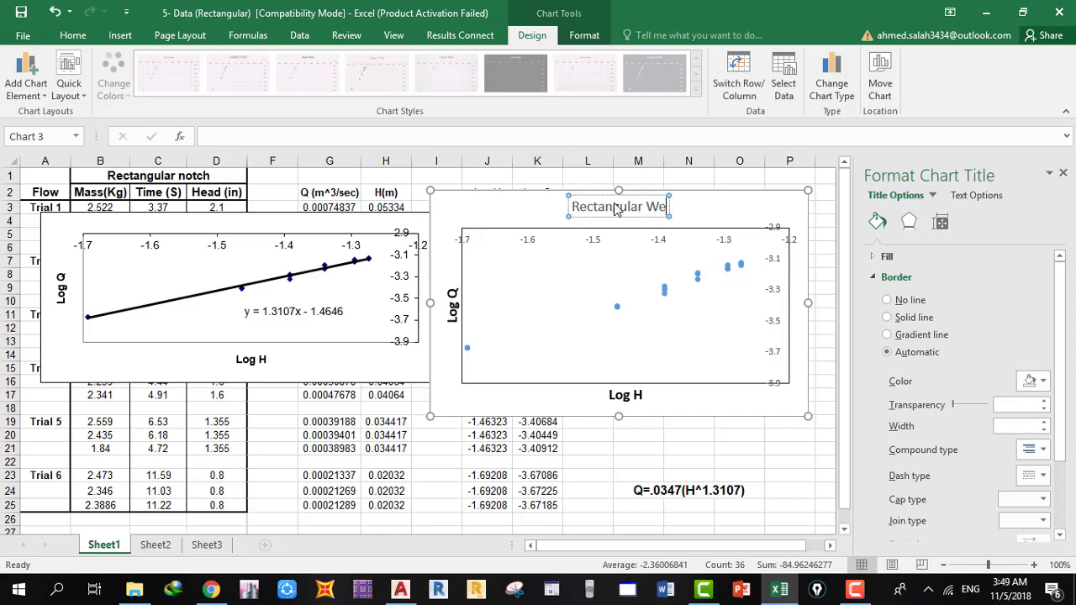
type("ir")
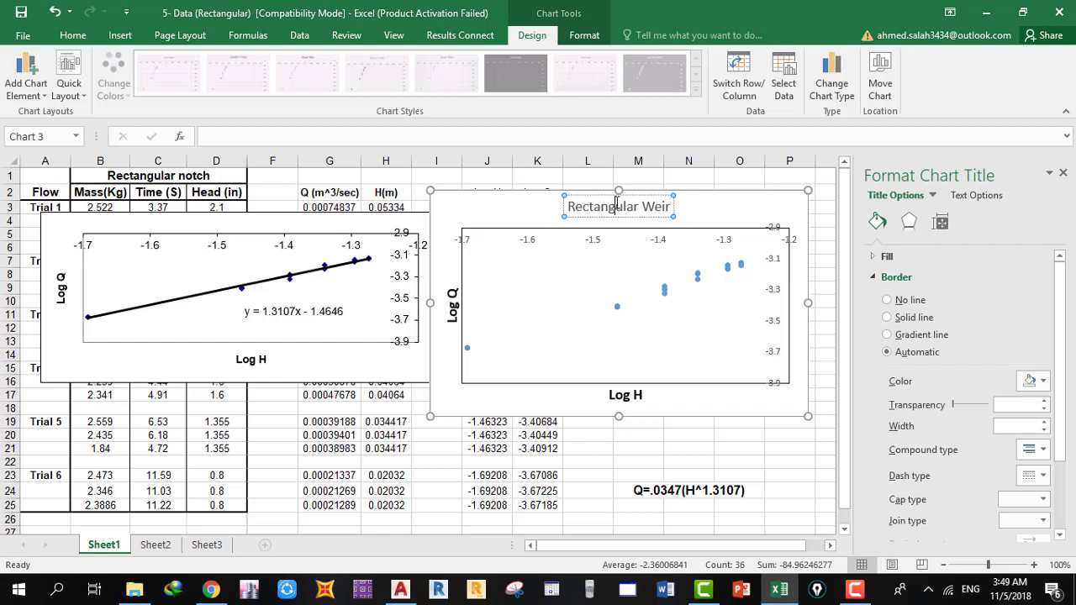
Make the Rectangular Weir title bold and black
triple_click(616, 206)
left_click(624, 177)
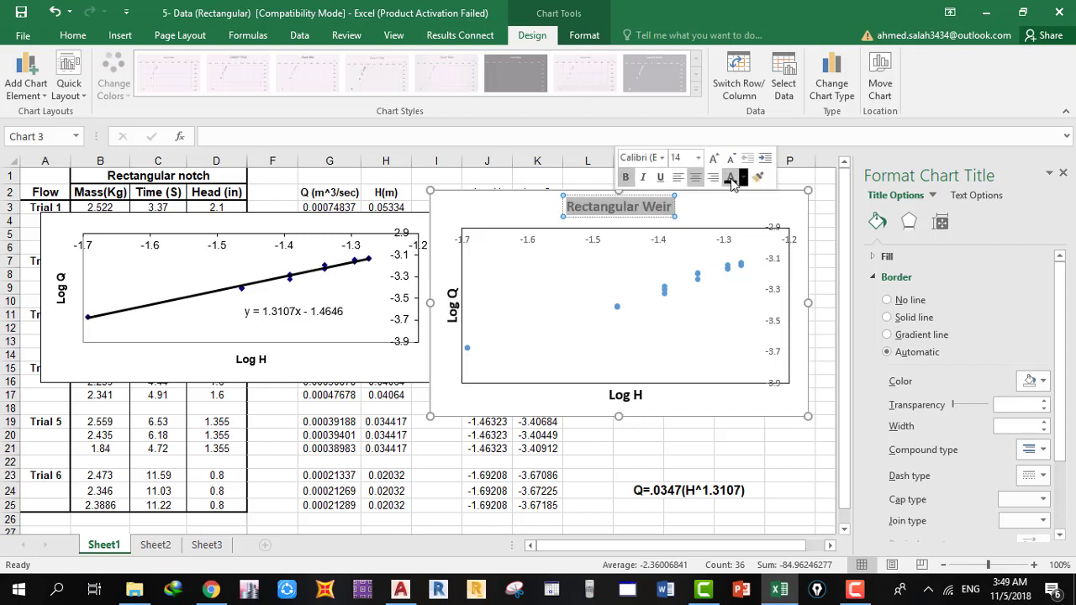
left_click(731, 178)
left_click(685, 216)
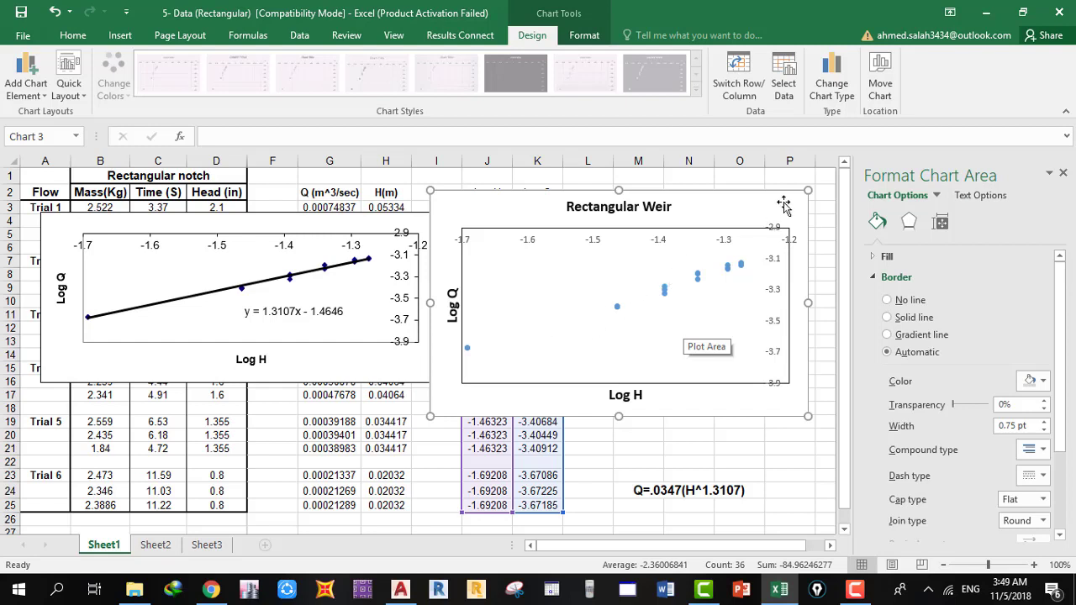
Move the chart left and add a Linear trendline through its scatter points
left_click_drag(785, 205, 731, 205)
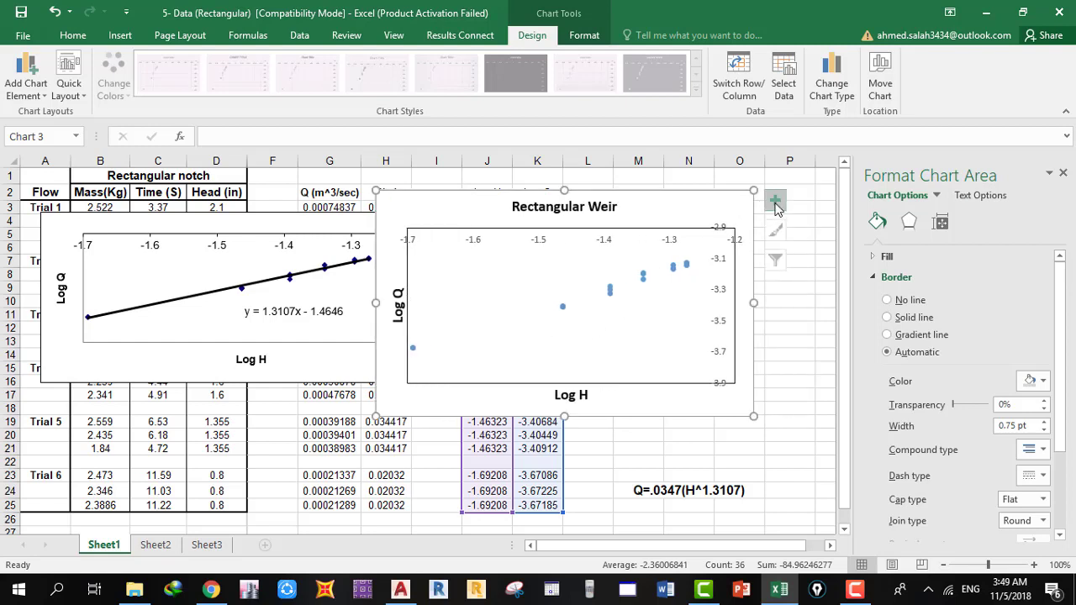
left_click(775, 204)
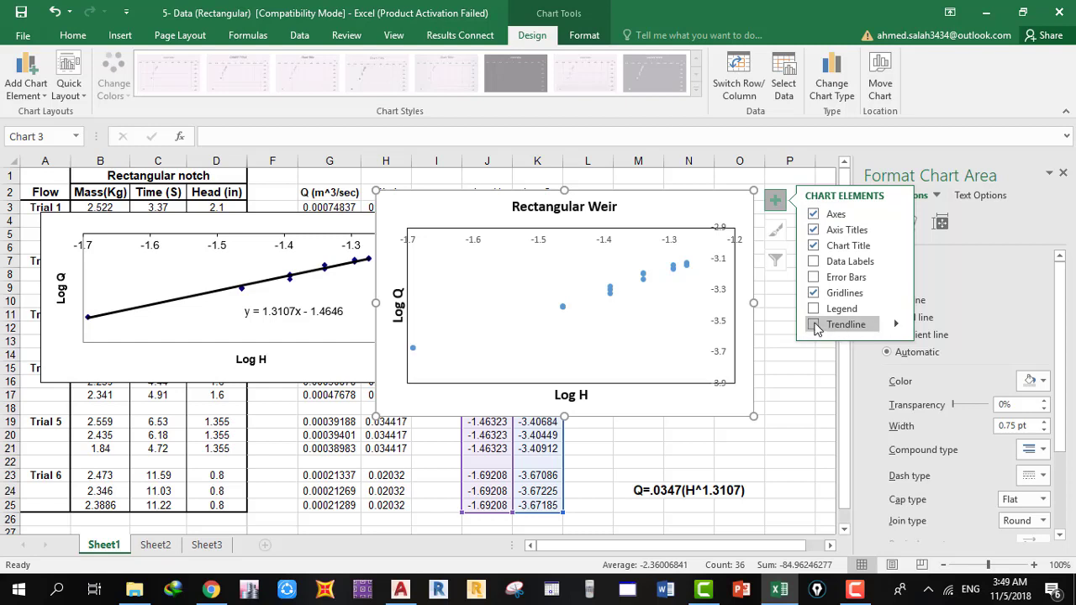
left_click(897, 324)
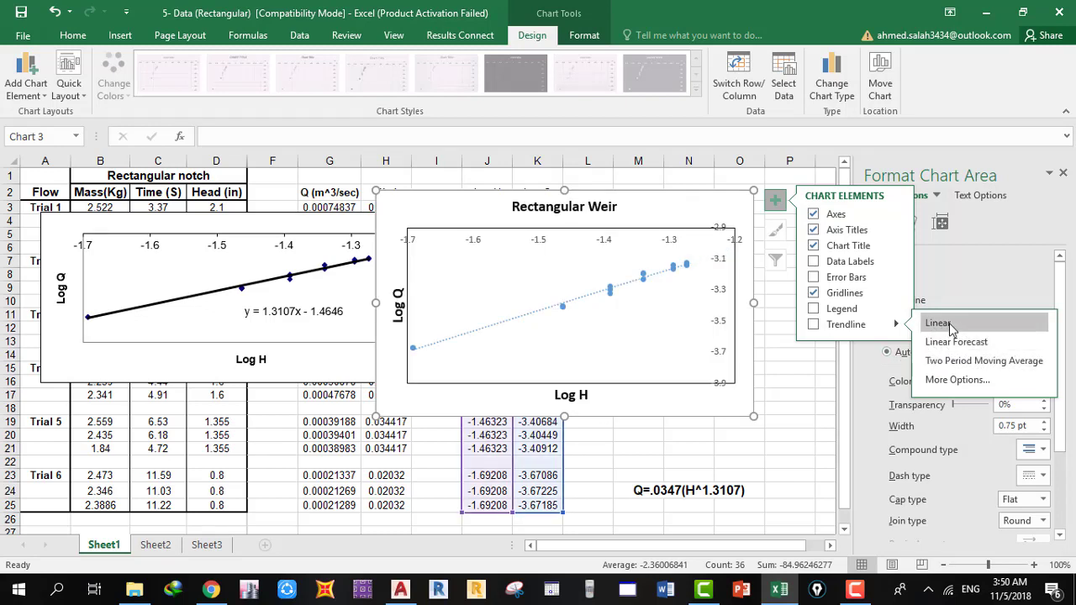
left_click(938, 323)
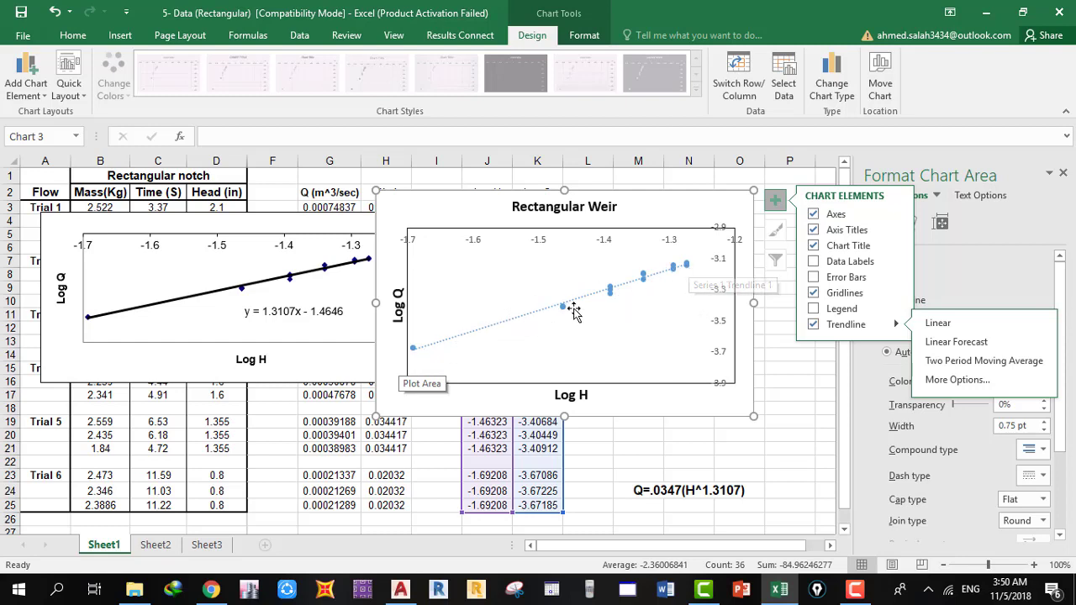
left_click(644, 318)
left_click(501, 328)
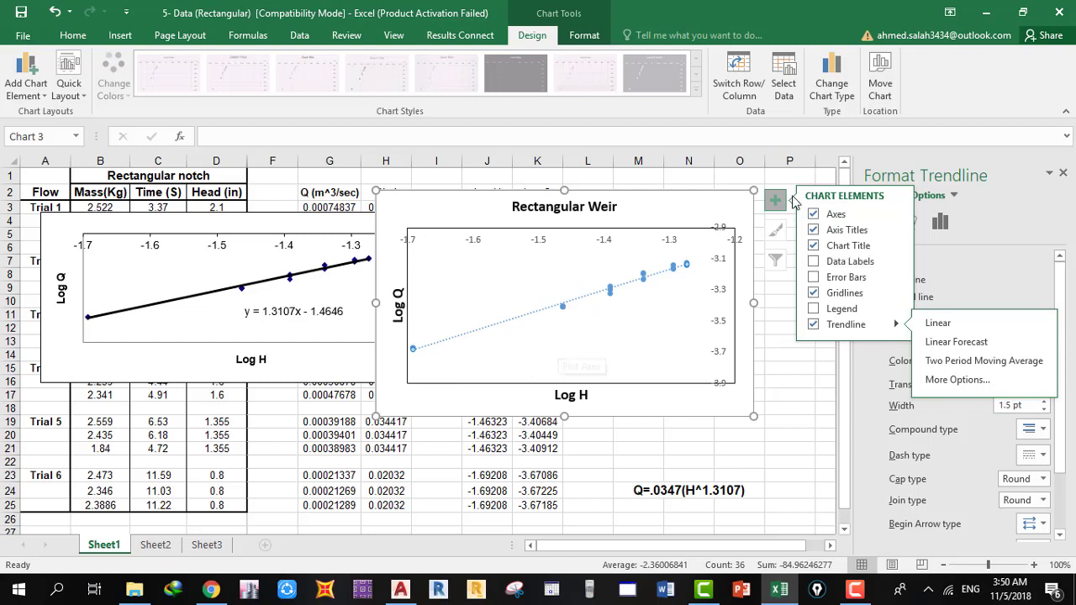
Format the trendline as a solid red line with the solid dash type
left_click(572, 314)
left_click(523, 314)
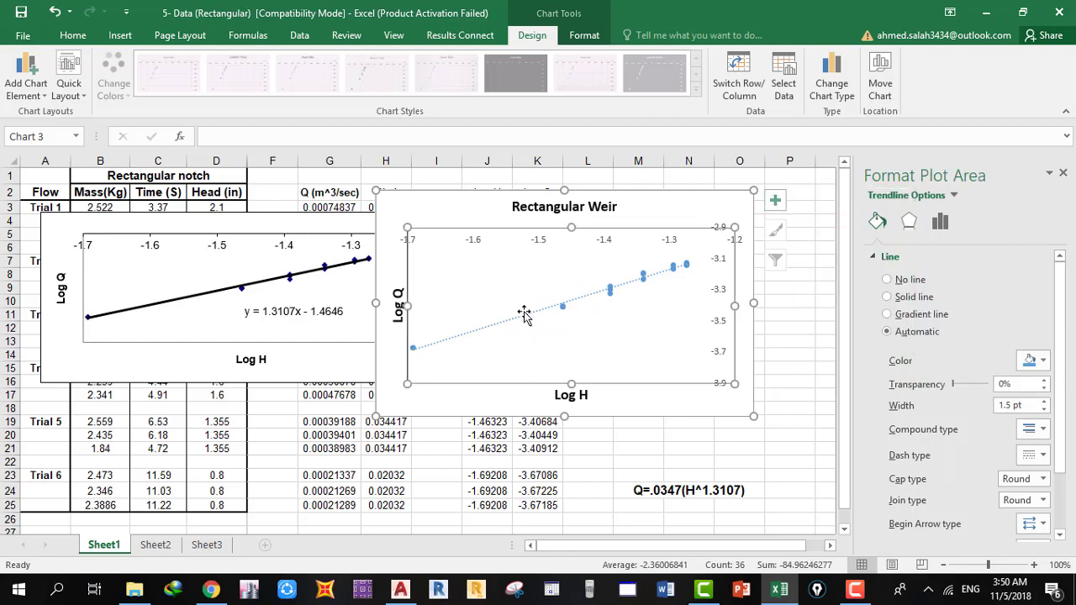
left_click(524, 315)
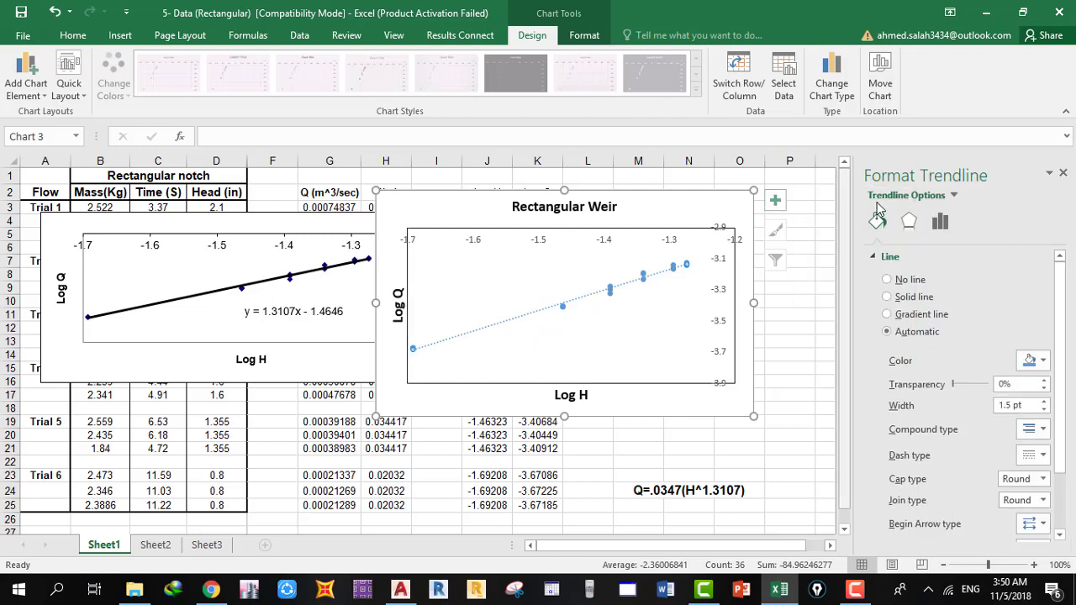
left_click(907, 300)
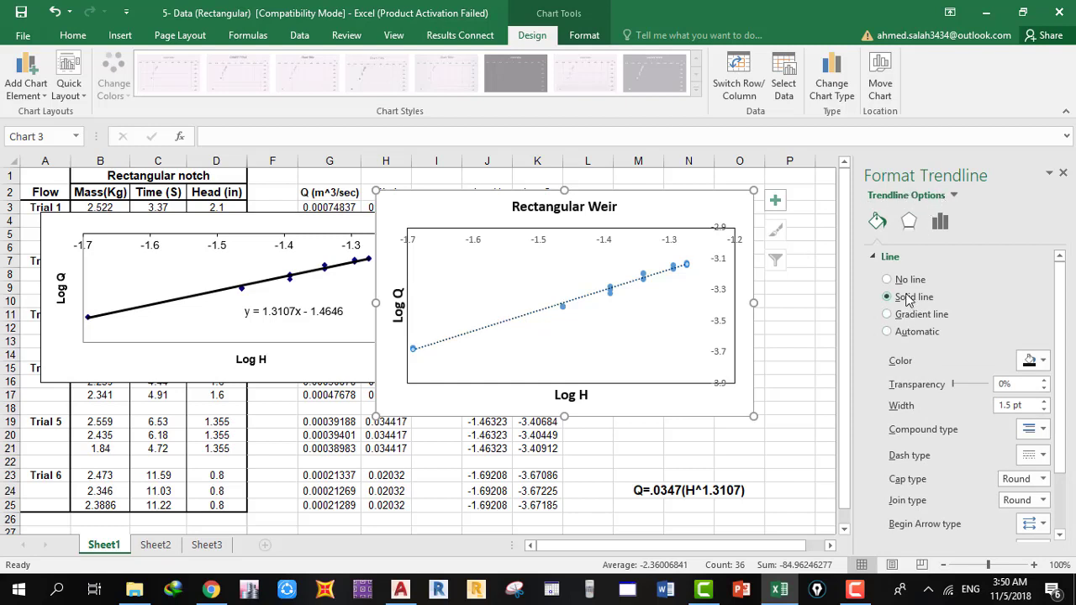
left_click(1043, 361)
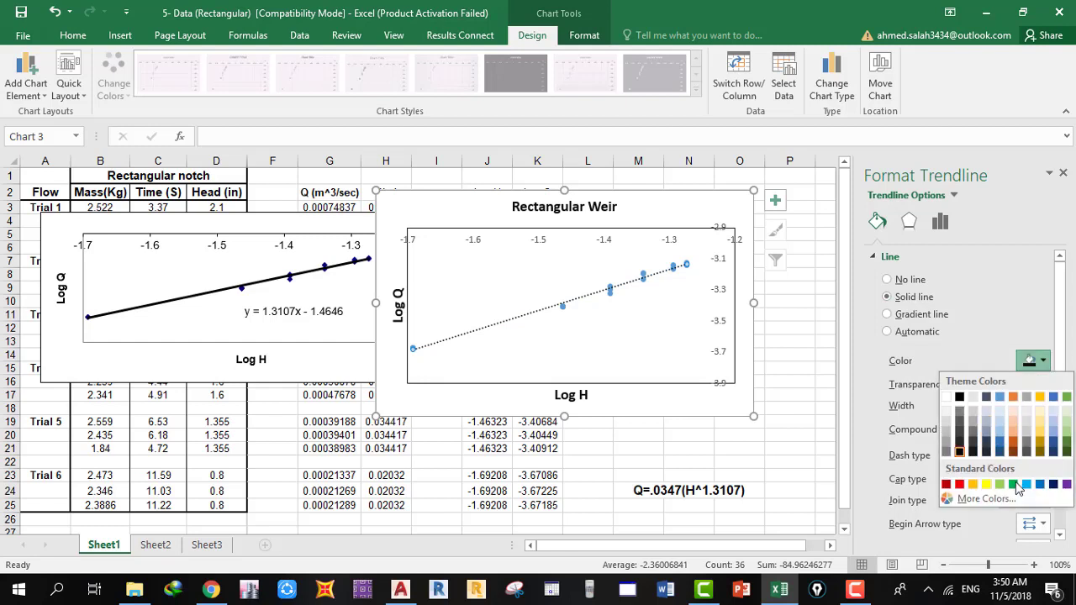
left_click(959, 485)
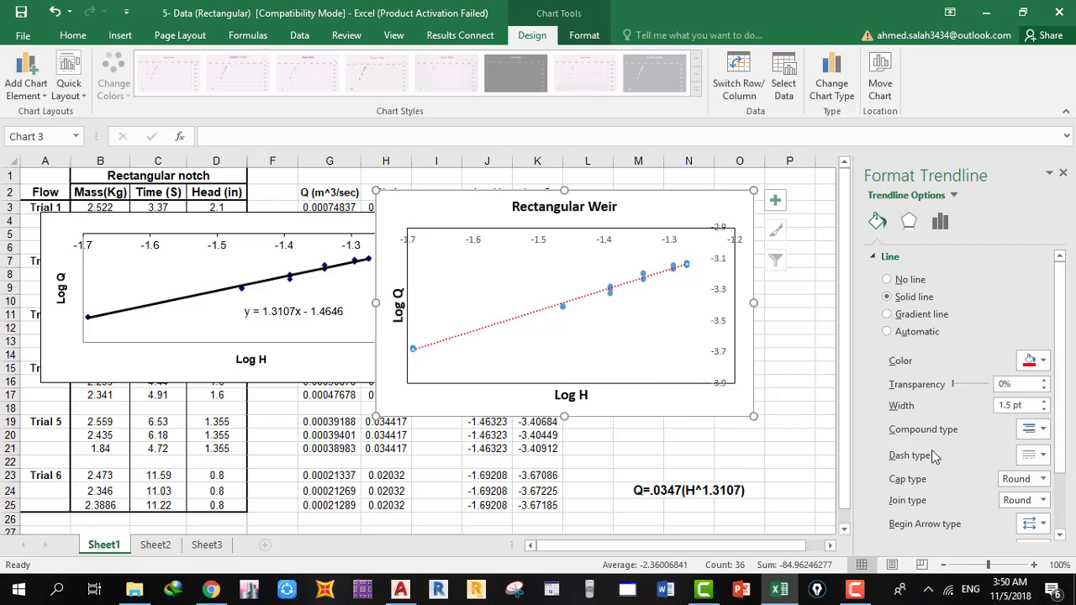
left_click(1039, 459)
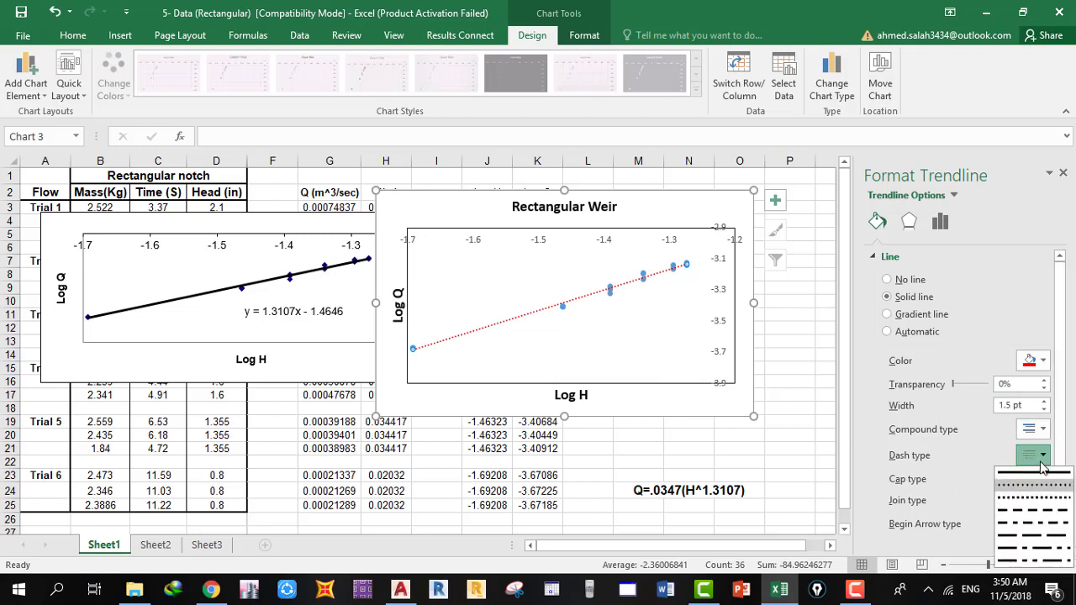
left_click(1028, 475)
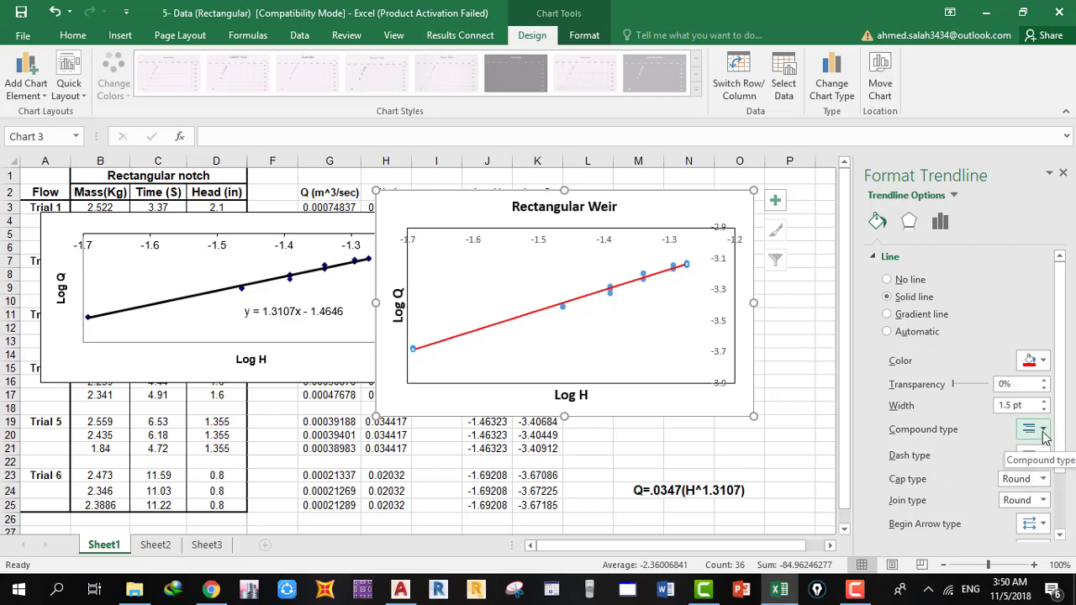
left_click(1043, 459)
left_click(619, 372)
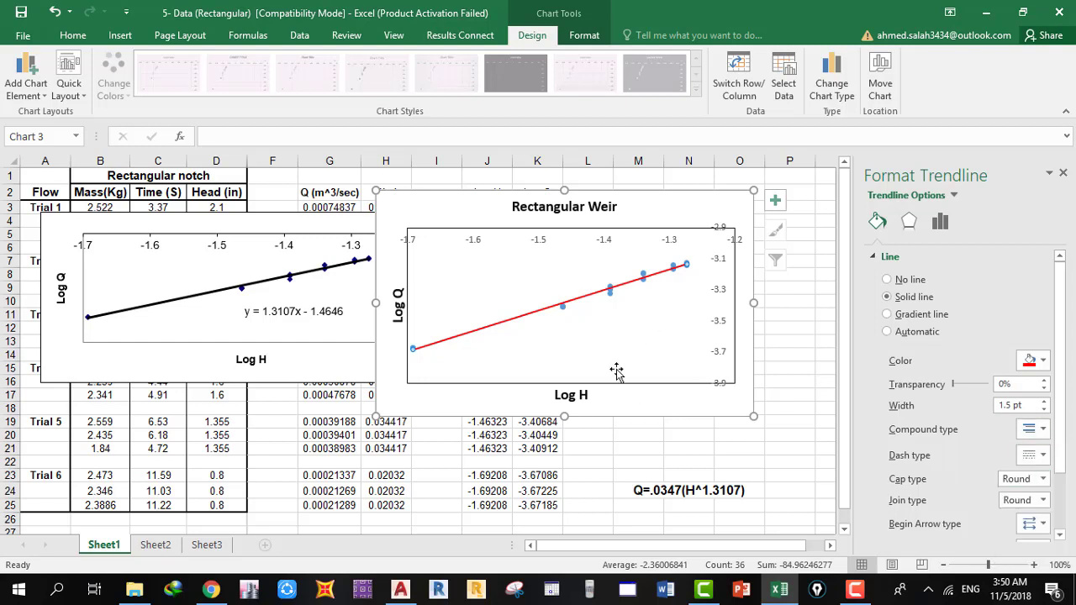
left_click(592, 340)
left_click(495, 320)
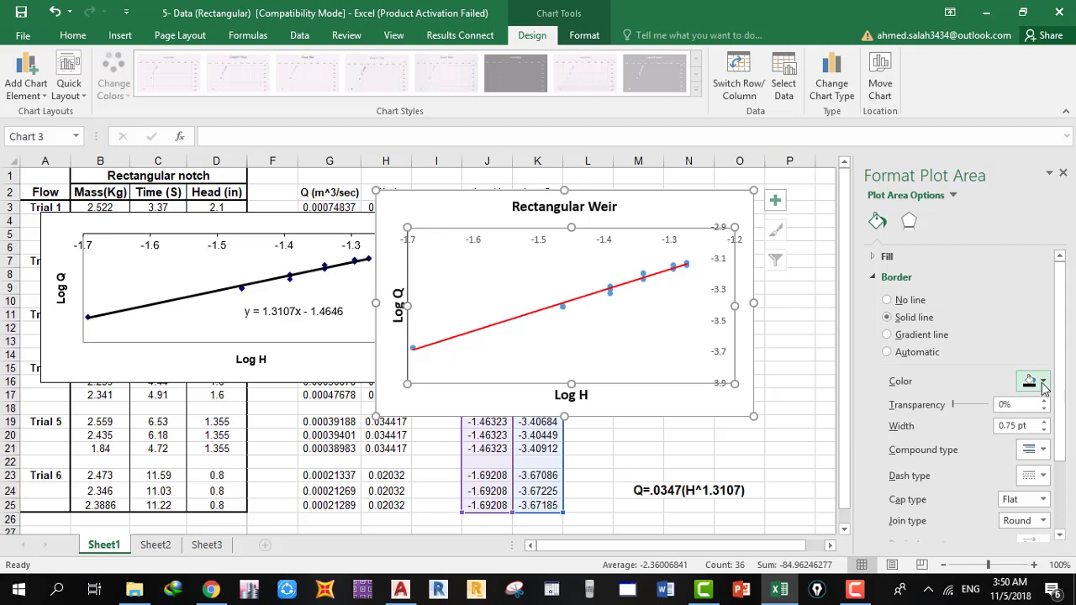
Give one data point's marker a solid purple border
left_click(643, 277)
left_click(642, 270)
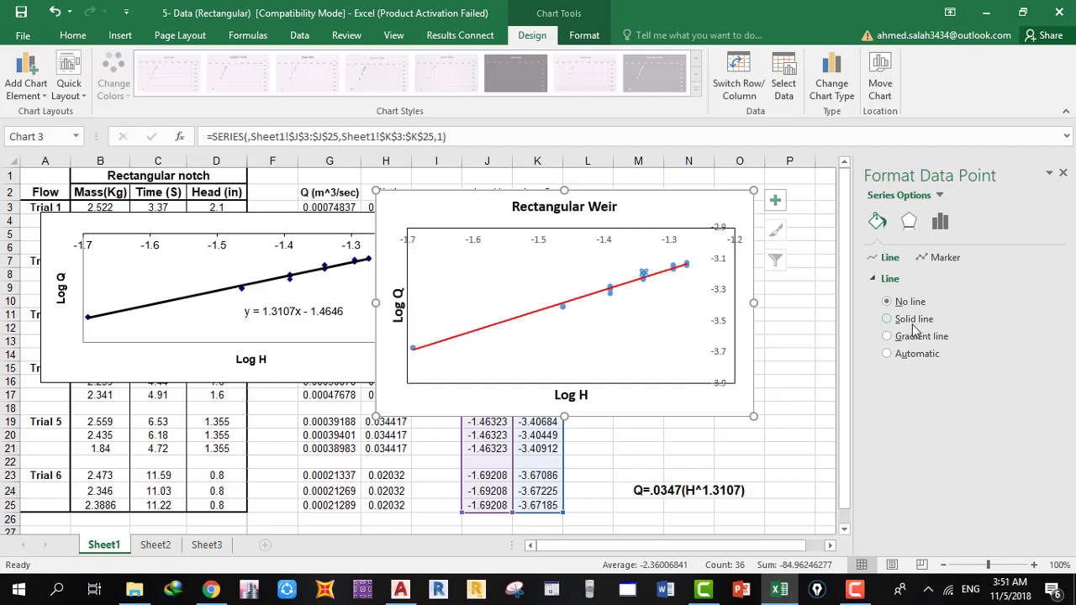
left_click(925, 258)
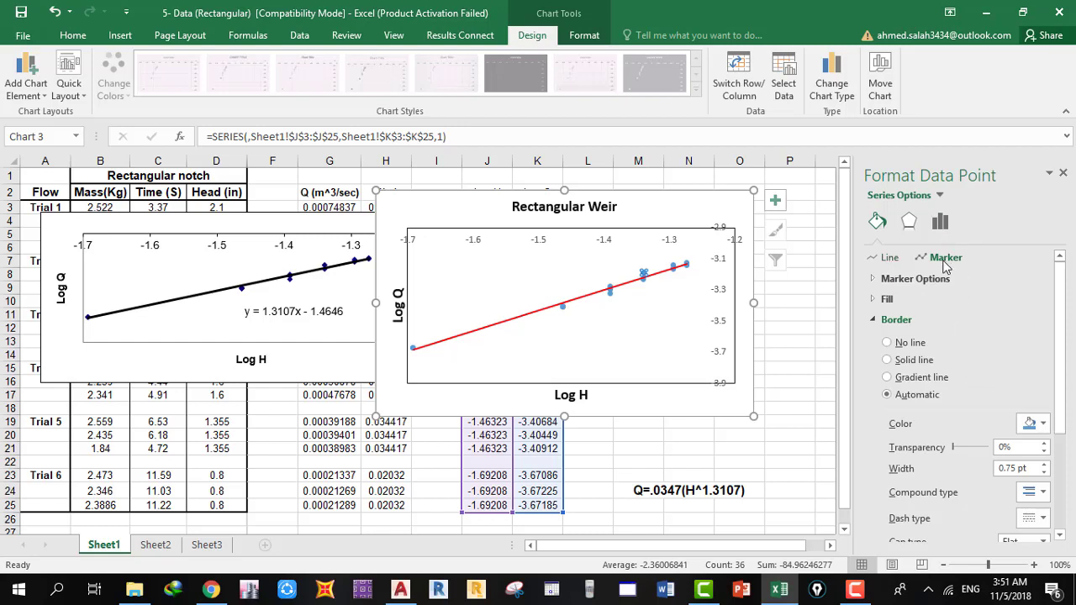
left_click(1042, 425)
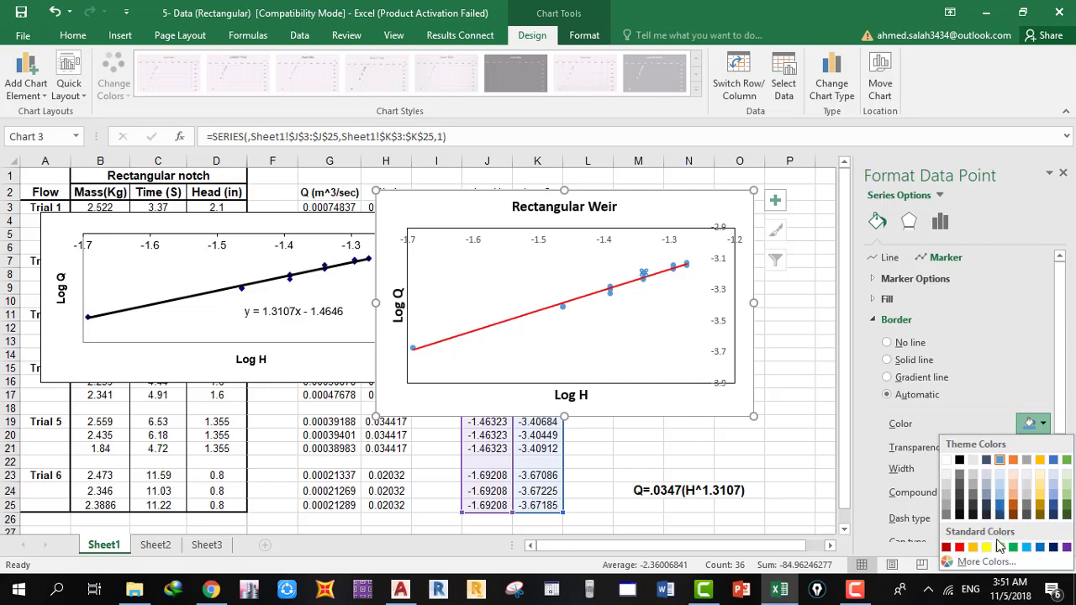
left_click(1066, 547)
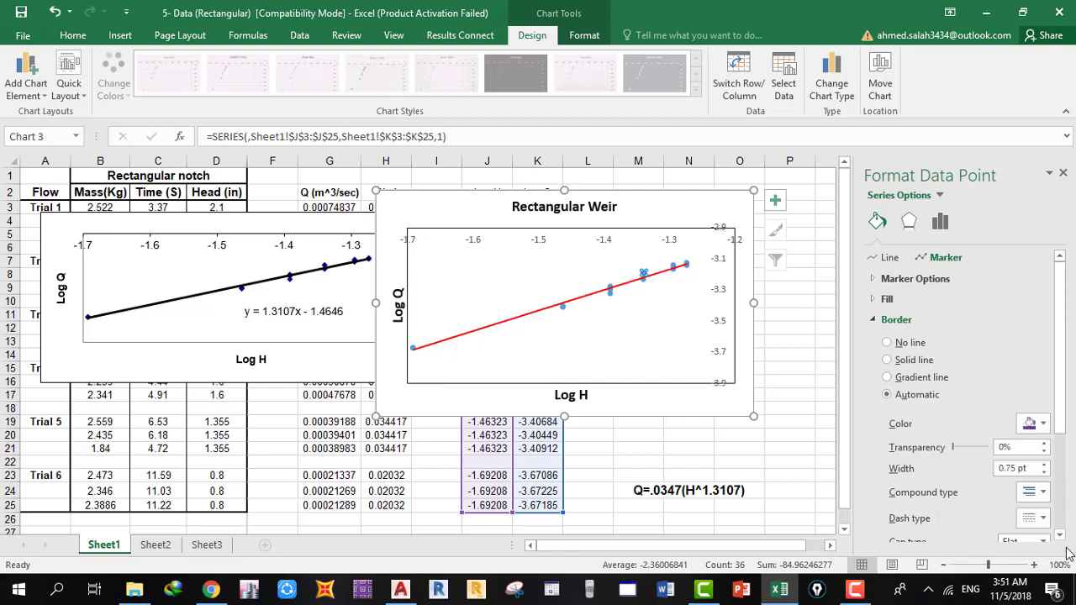
left_click(687, 333)
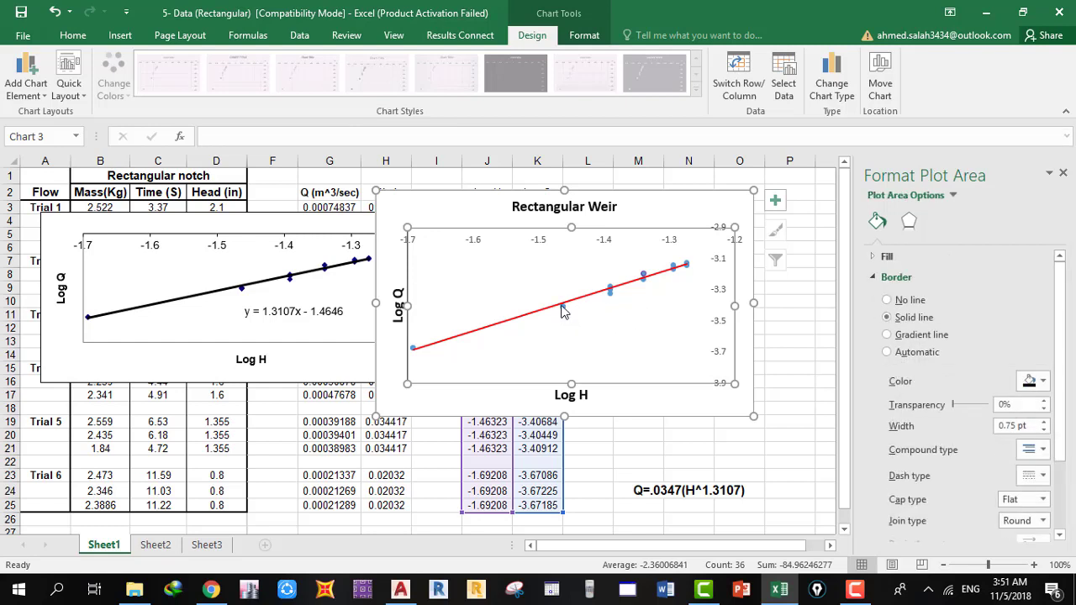
Set a solid line on two more individual points, including the one near -1.4
left_click(608, 292)
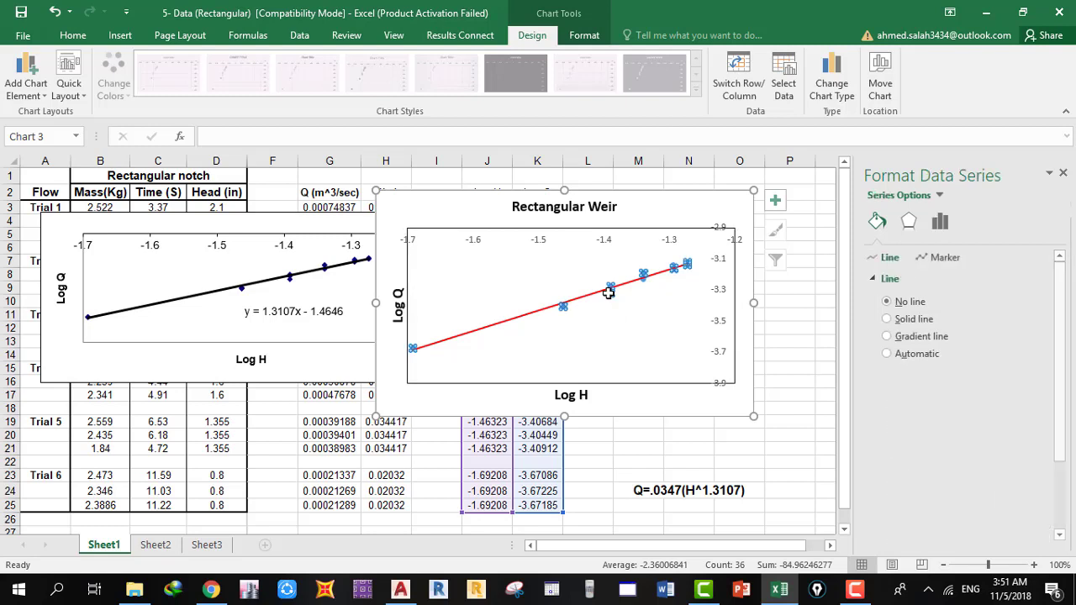
left_click(609, 292)
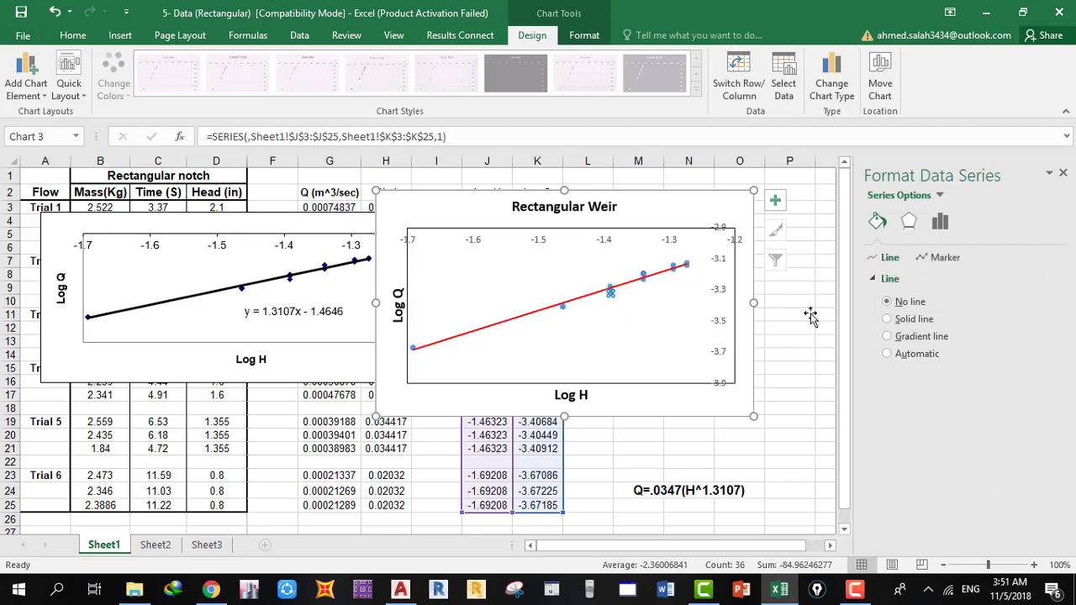
left_click(914, 320)
left_click(1034, 382)
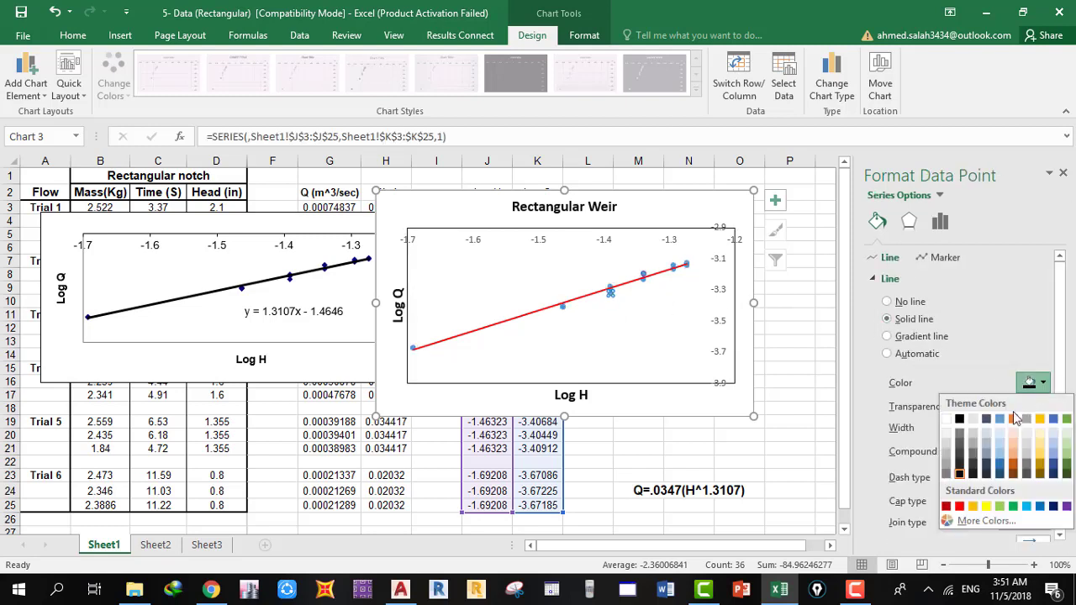
left_click(819, 430)
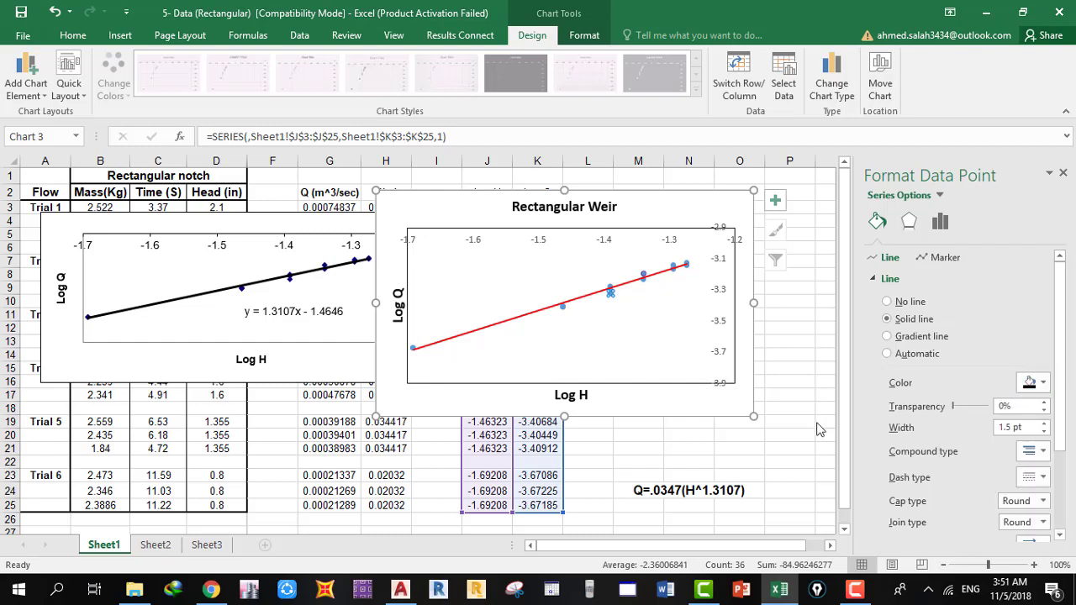
left_click(609, 341)
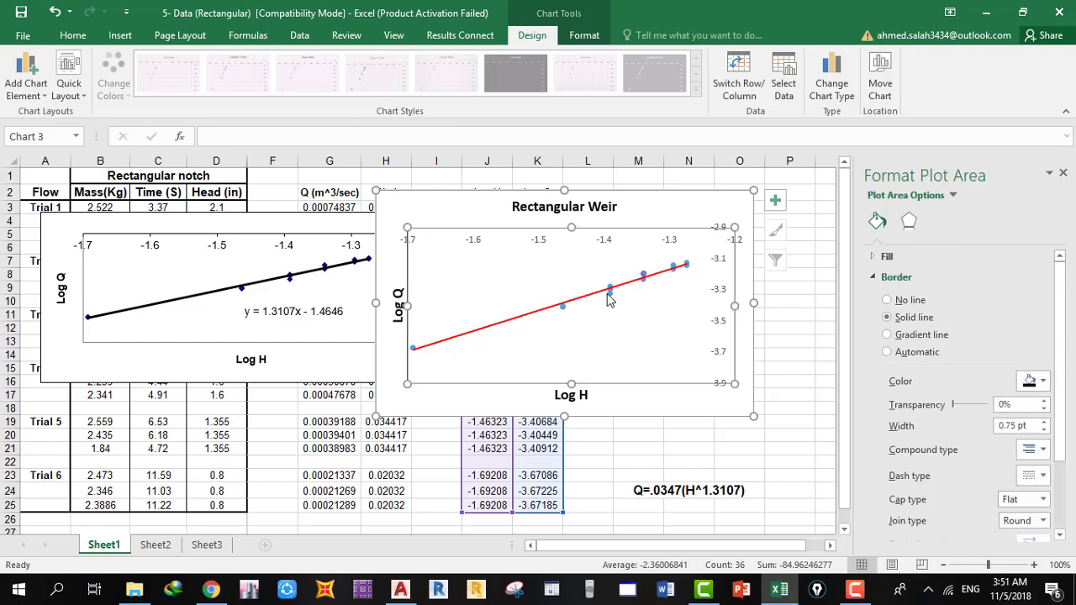
left_click(610, 299)
left_click(609, 290)
left_click(610, 290)
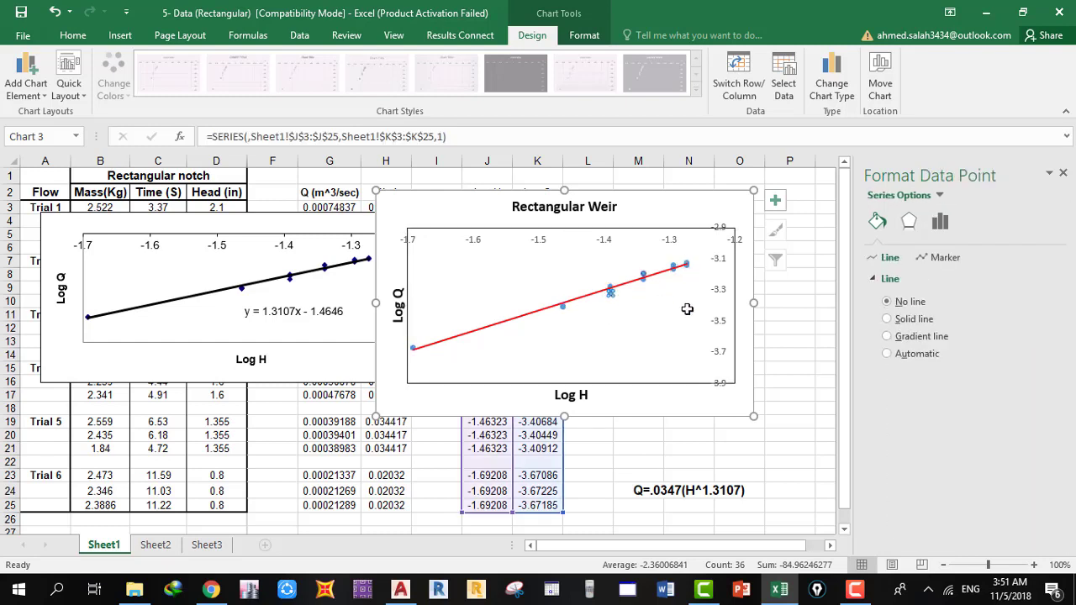
left_click(887, 318)
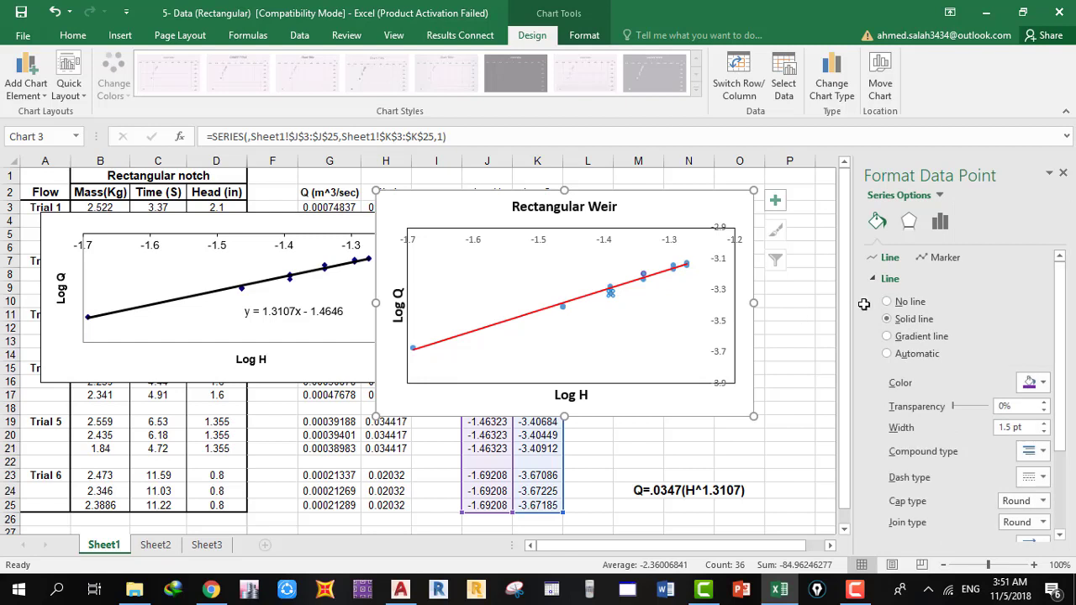
Give the selected point a purple border, built-in circle marker and purple fill
left_click(938, 258)
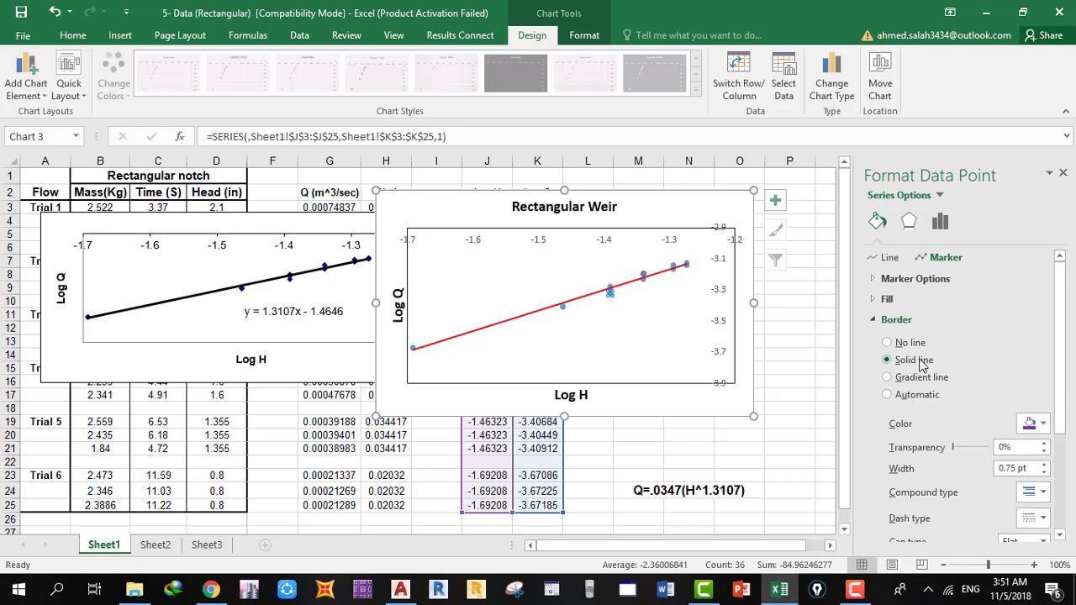
left_click(1034, 423)
left_click(1066, 547)
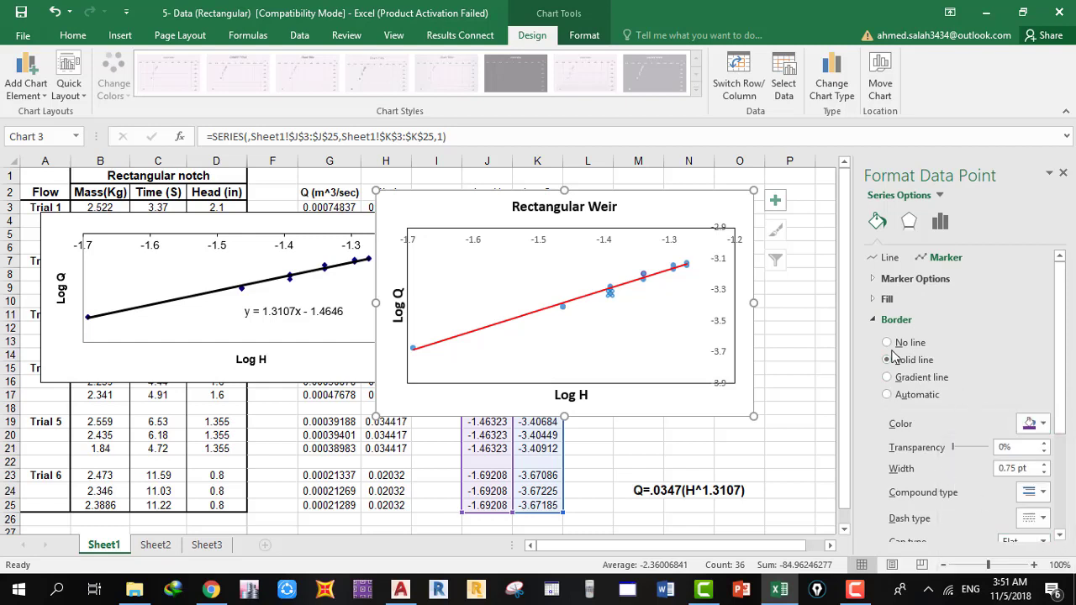
left_click(920, 283)
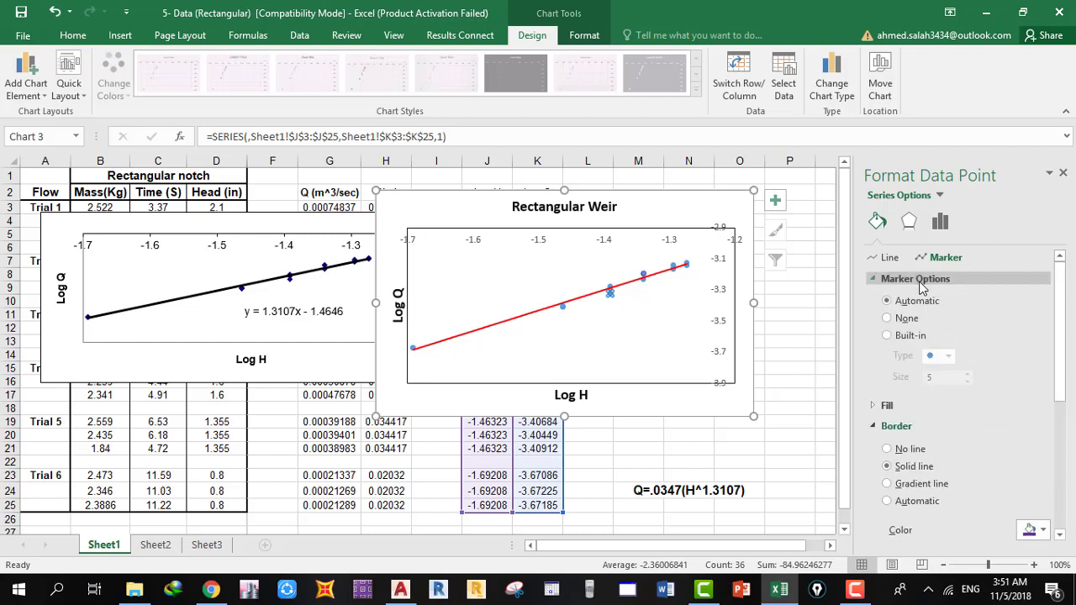
left_click(898, 337)
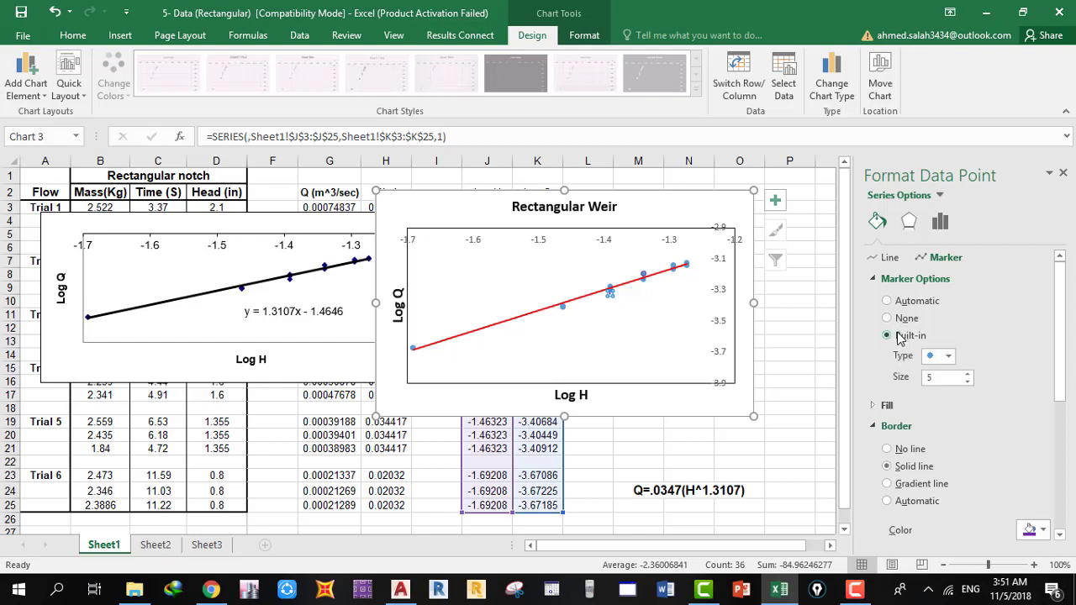
left_click(948, 357)
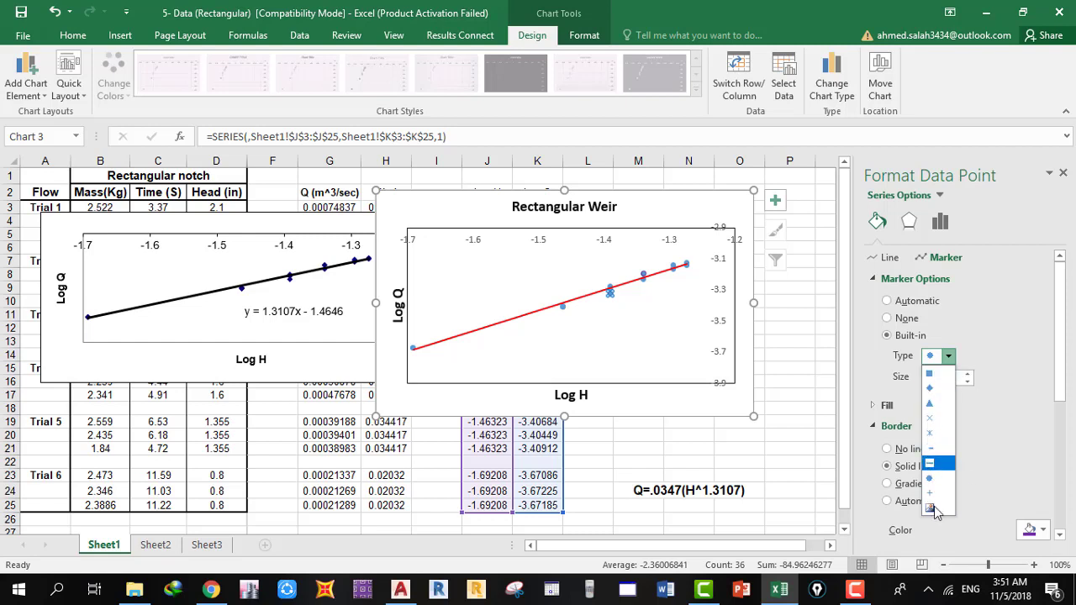
left_click(1015, 417)
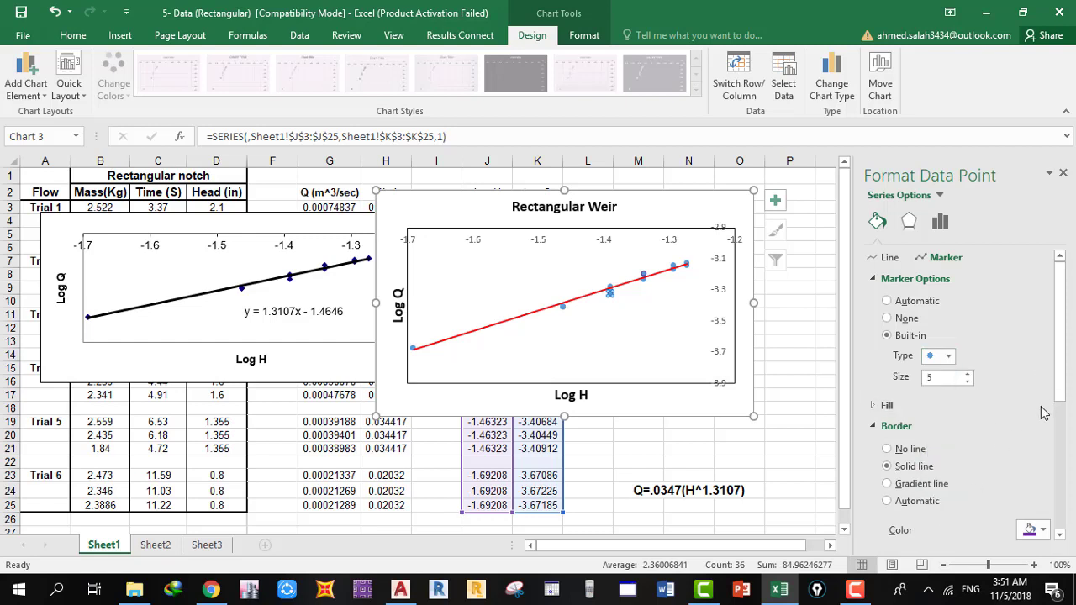
left_click(931, 405)
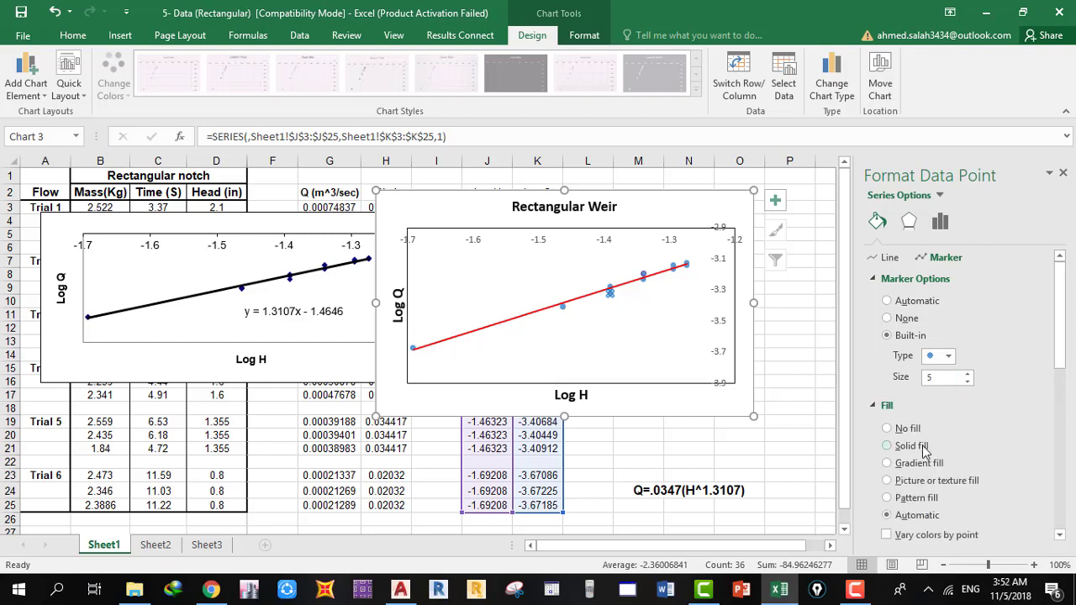
left_click_drag(1059, 342, 1053, 409)
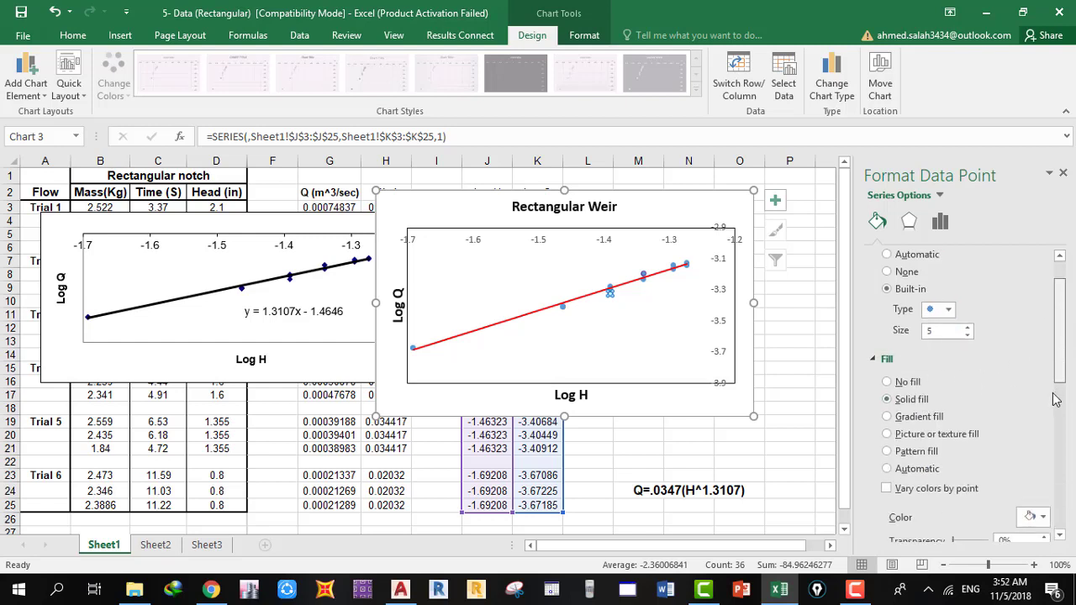
left_click(1033, 377)
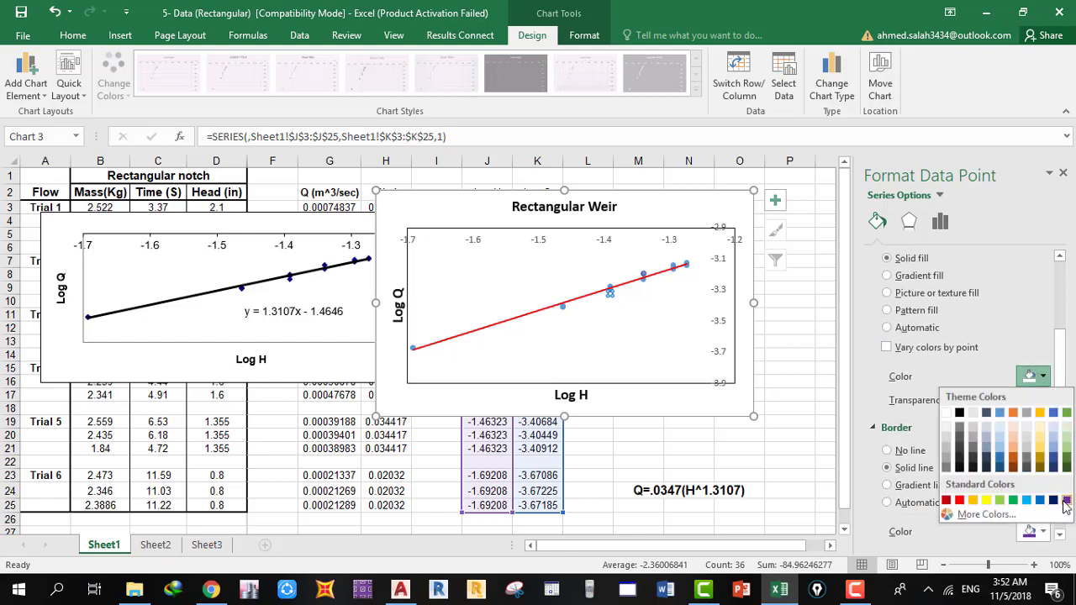
left_click(1066, 501)
left_click(611, 316)
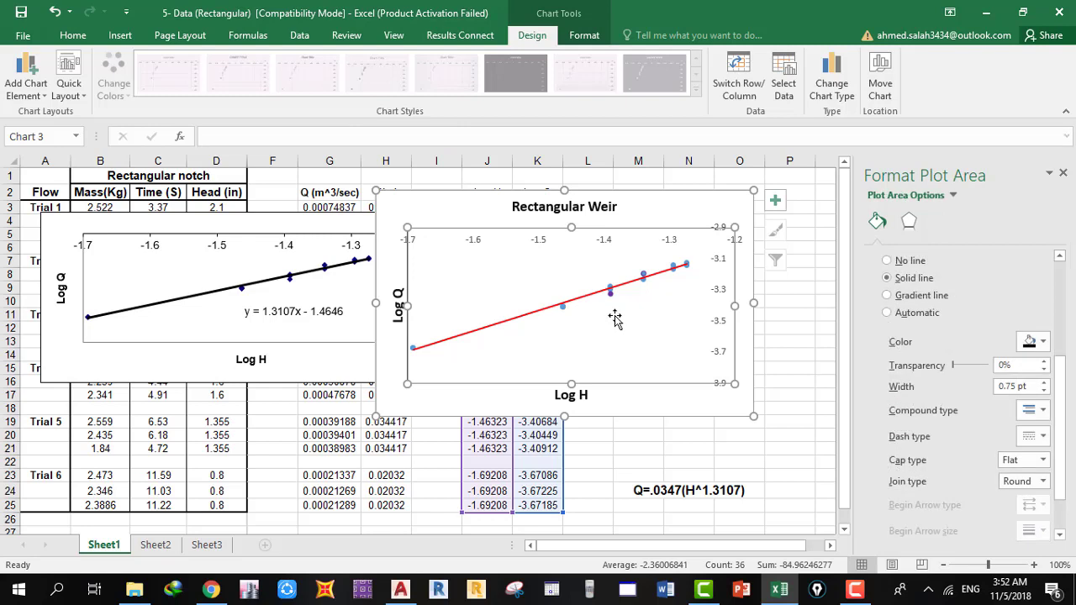
Give two more individual points a purple marker border and purple fill
left_click(610, 286)
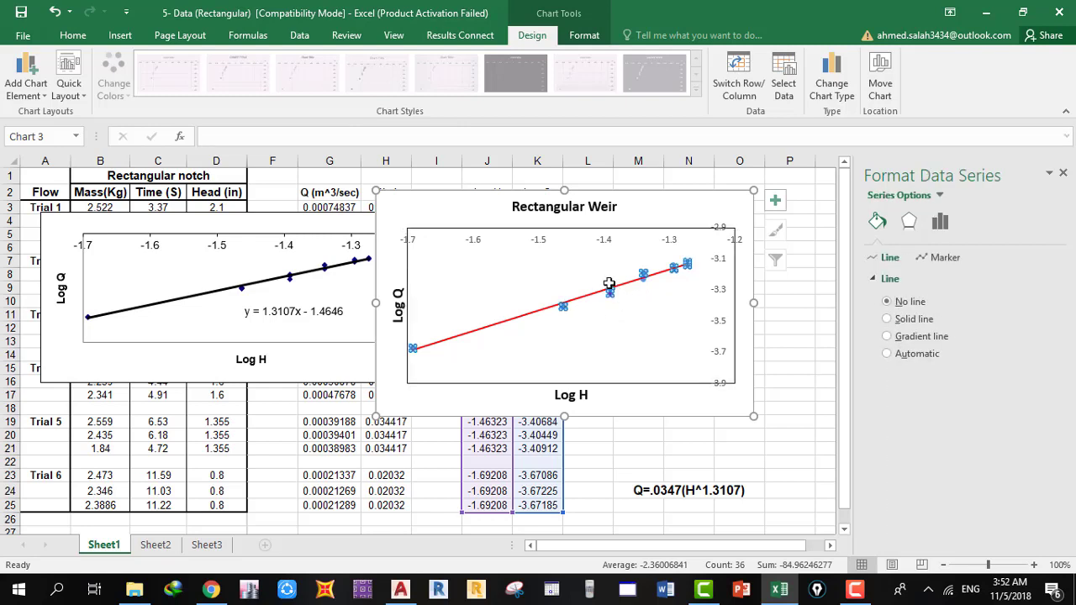
left_click(609, 286)
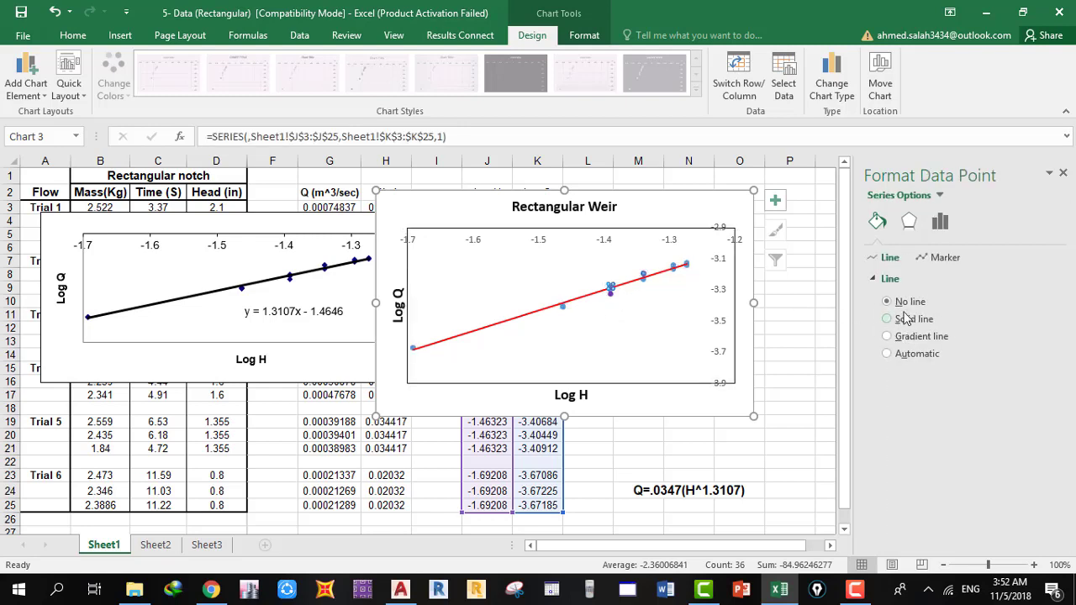
left_click(943, 258)
scroll(986, 503, "down", 5)
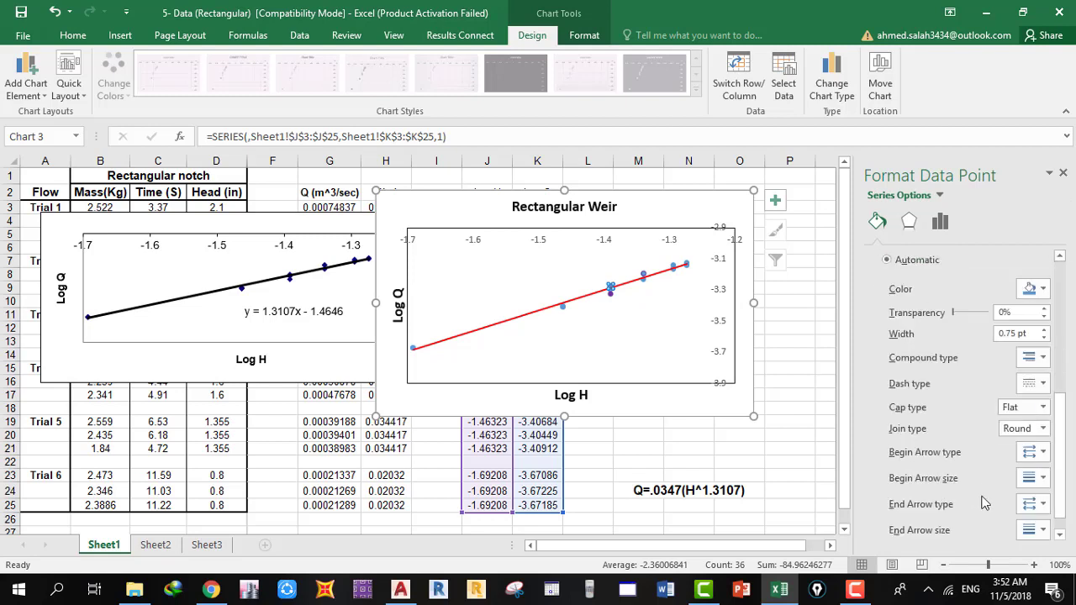
left_click(1041, 289)
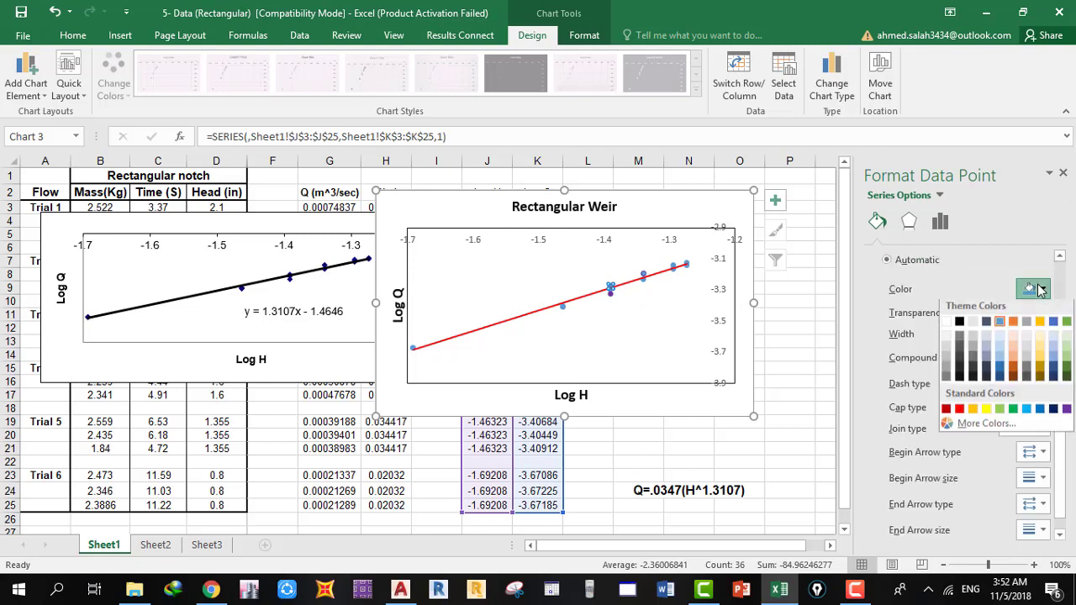
left_click(1066, 412)
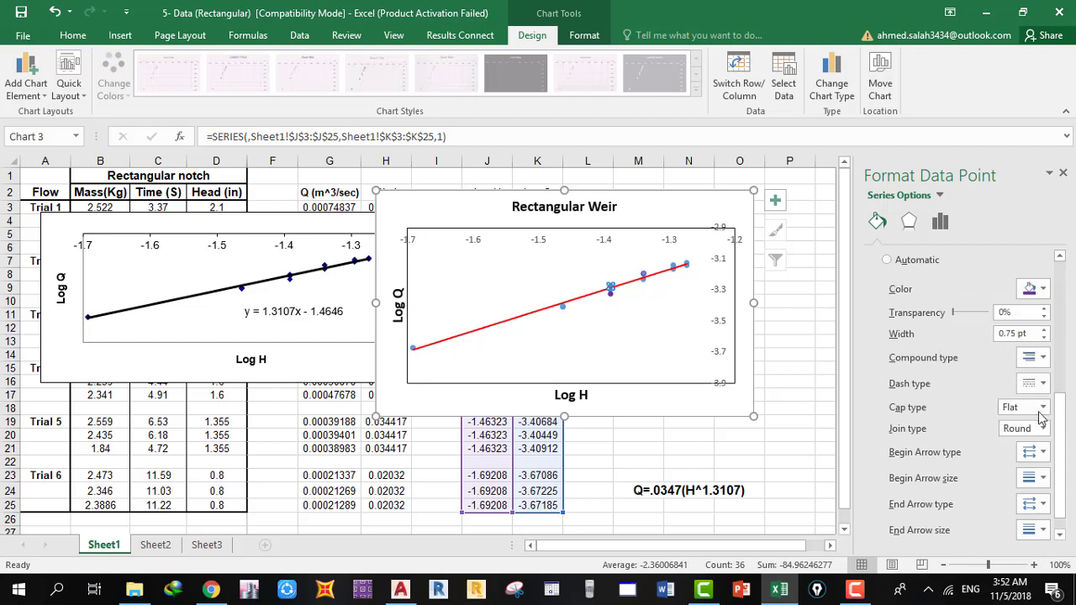
left_click(634, 330)
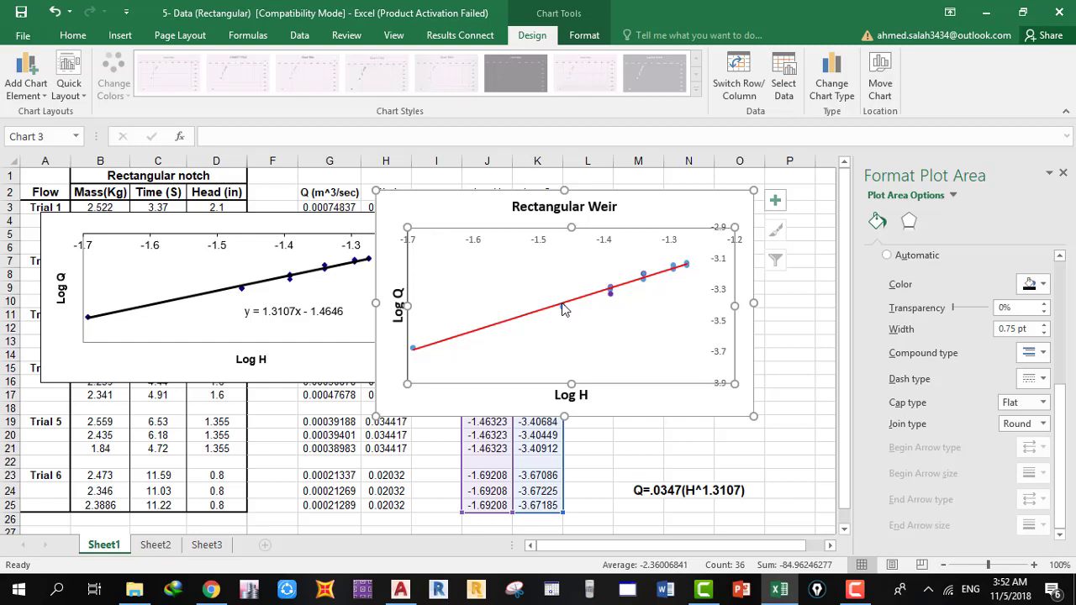
left_click(643, 273)
left_click(643, 274)
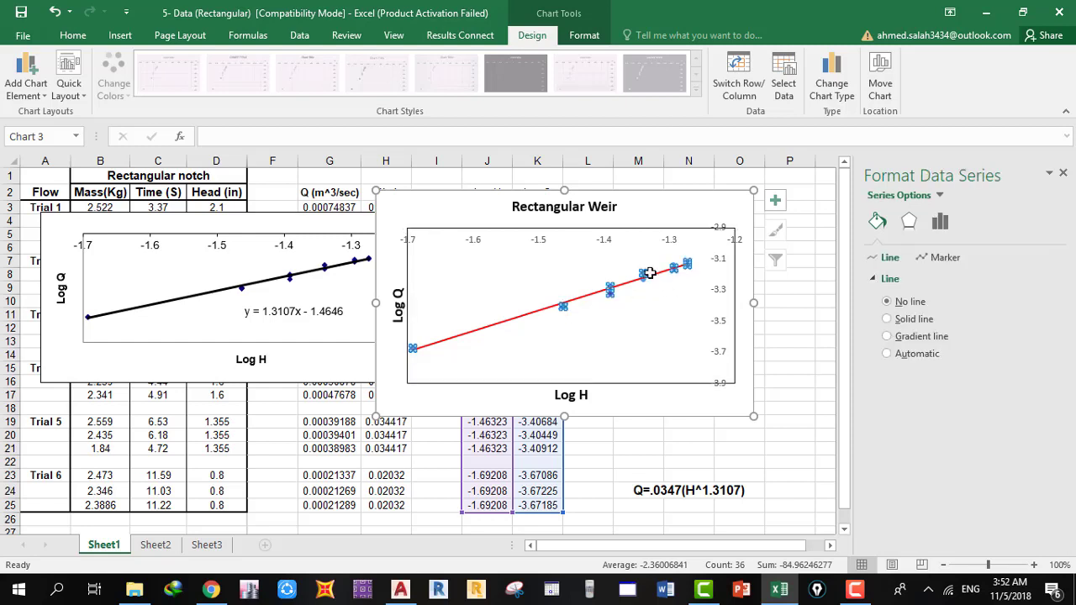
left_click(935, 257)
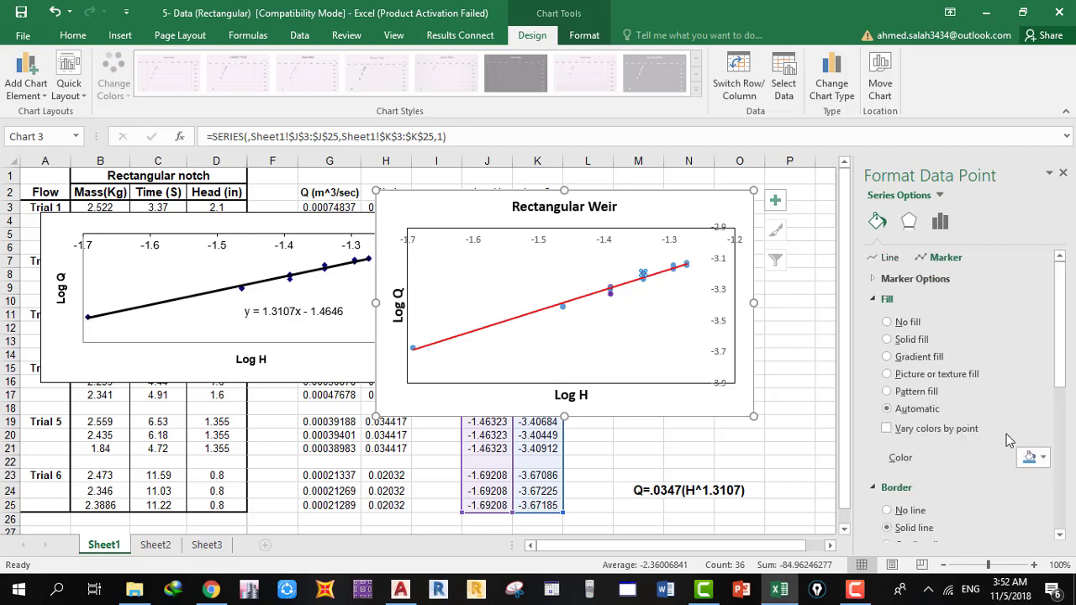
left_click(1043, 458)
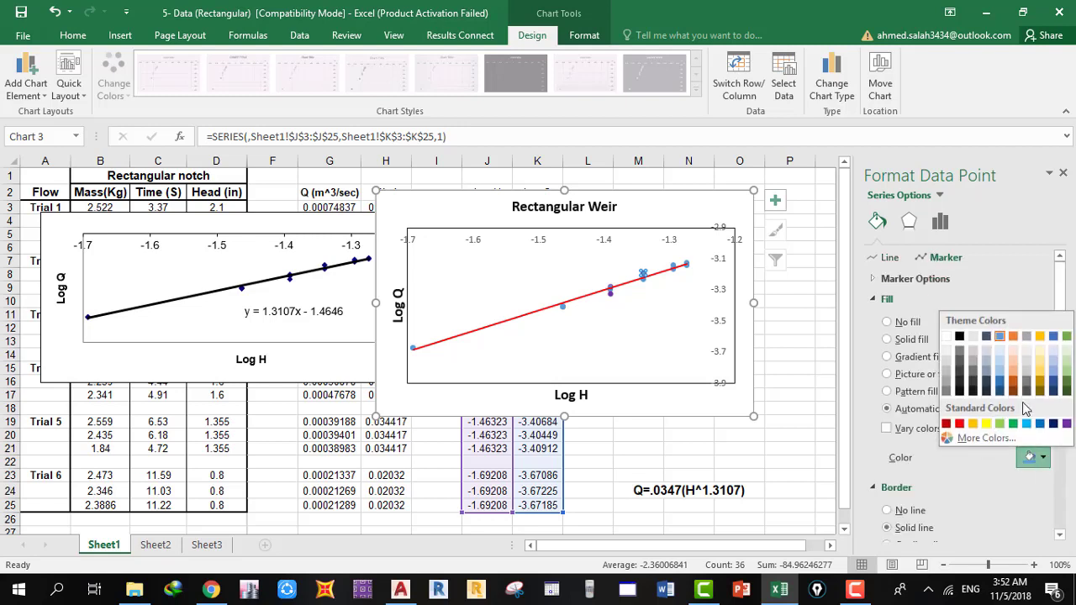
left_click(1067, 424)
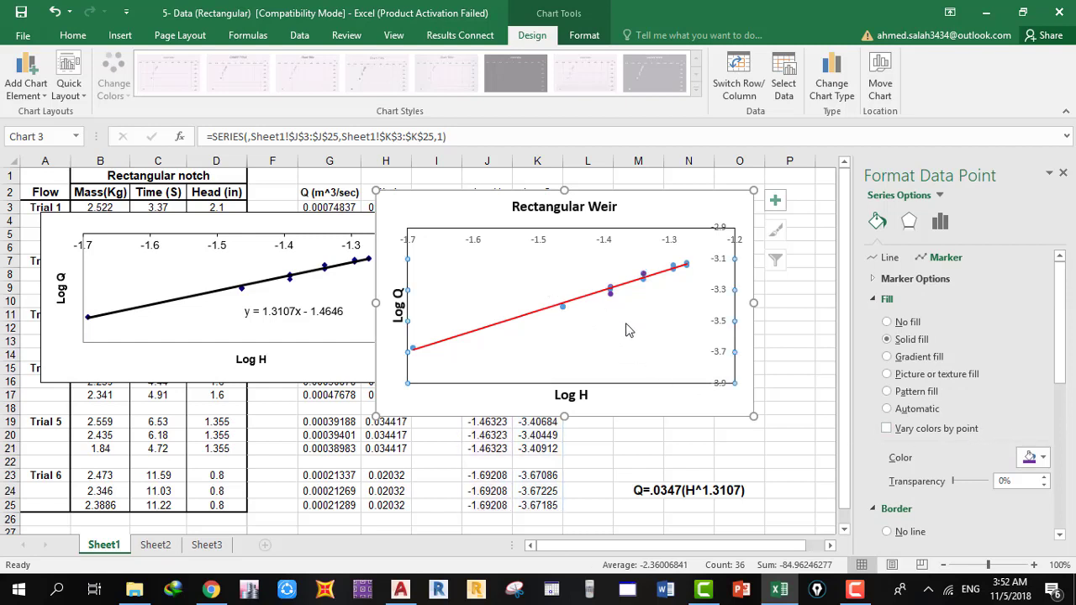
Select the whole marker series and fill all markers solid purple
left_click(648, 290)
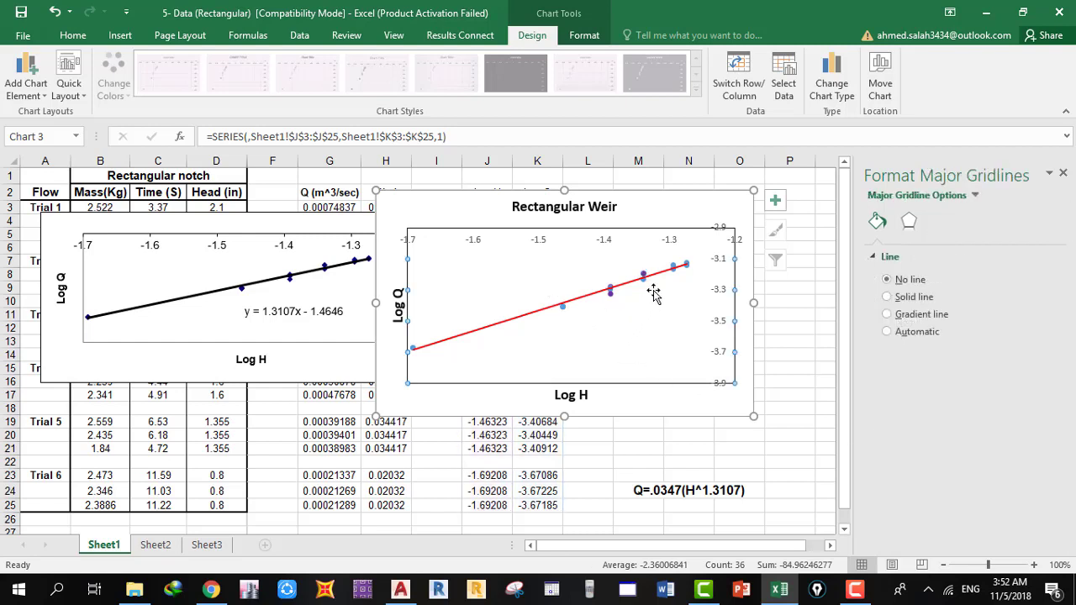
left_click(563, 304)
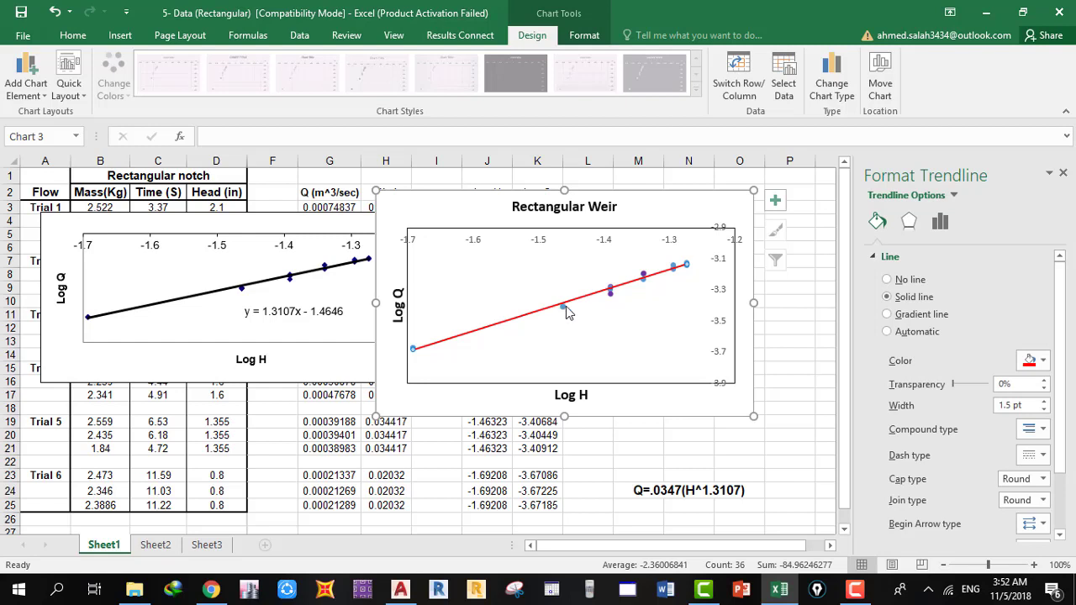
left_click(565, 309)
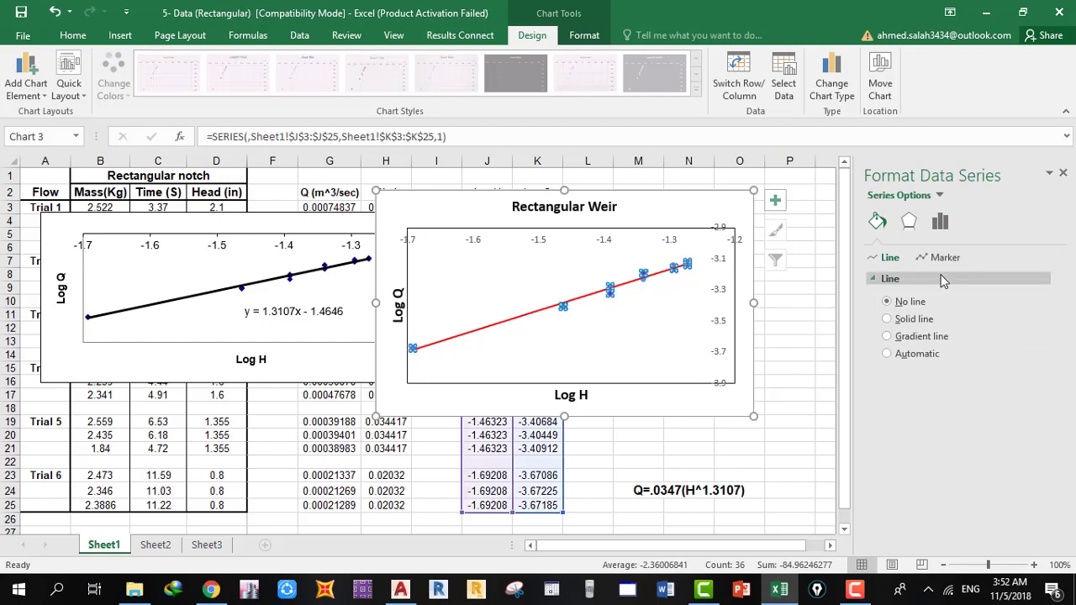
left_click(945, 259)
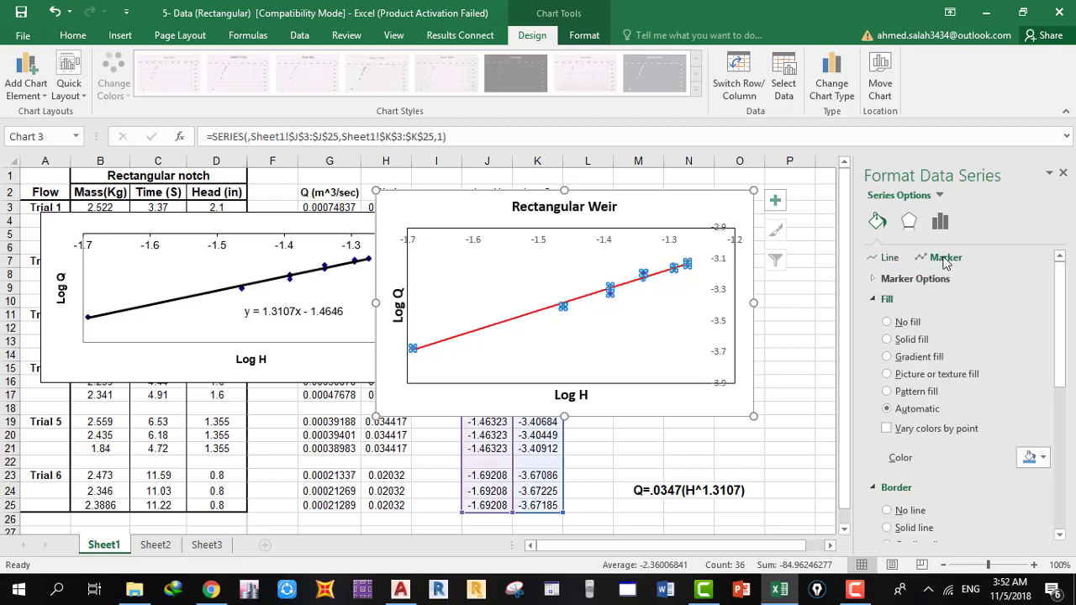
left_click(1032, 457)
left_click(1067, 423)
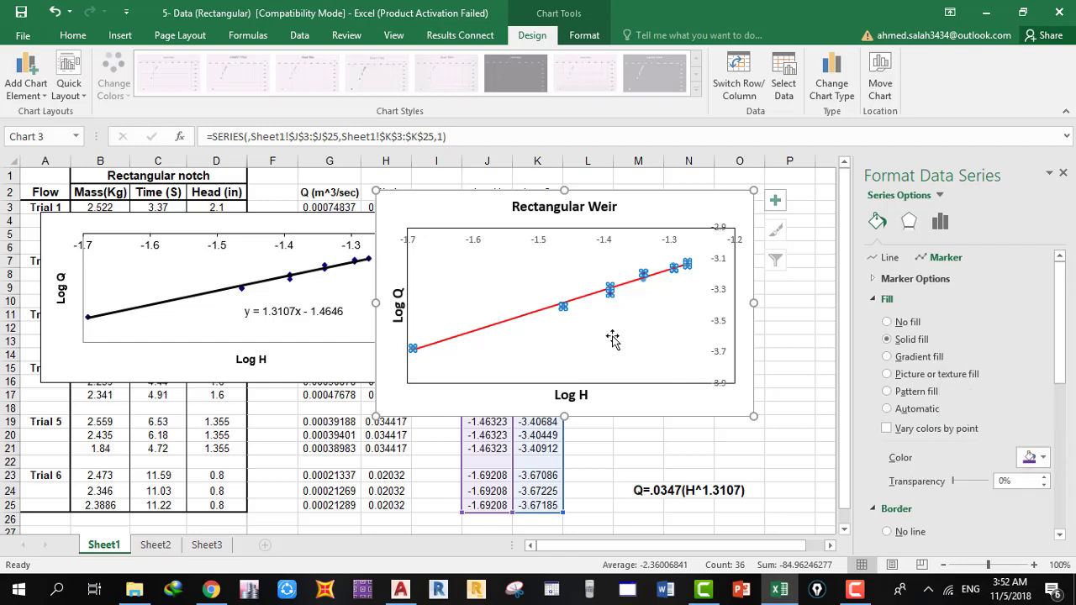
left_click(604, 326)
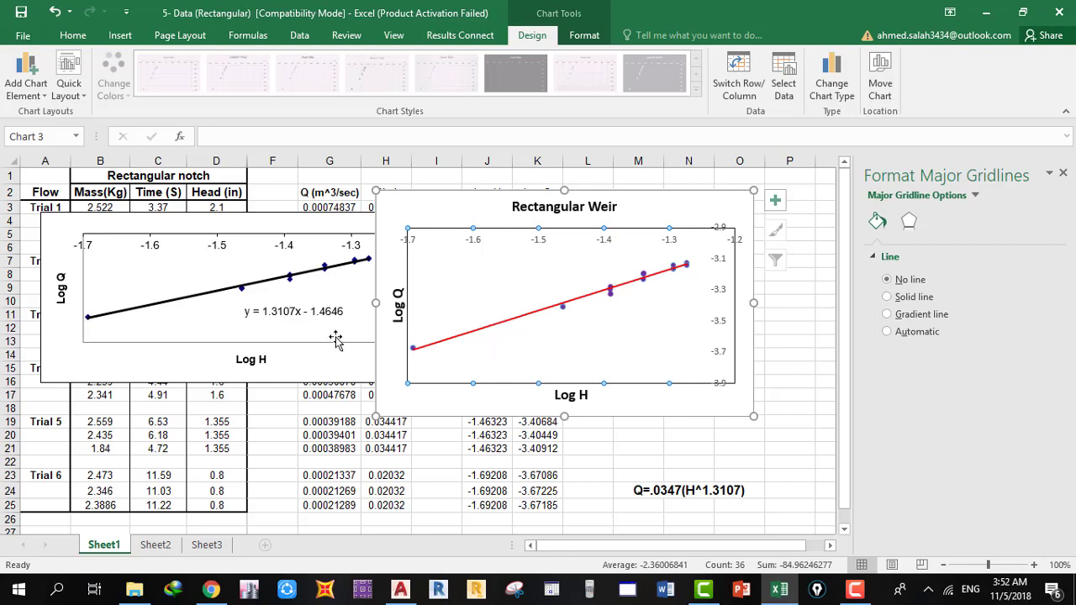
Turn on Display Equation on chart for the red trendline to show y = 1.3107x - 1.4646
left_click(775, 200)
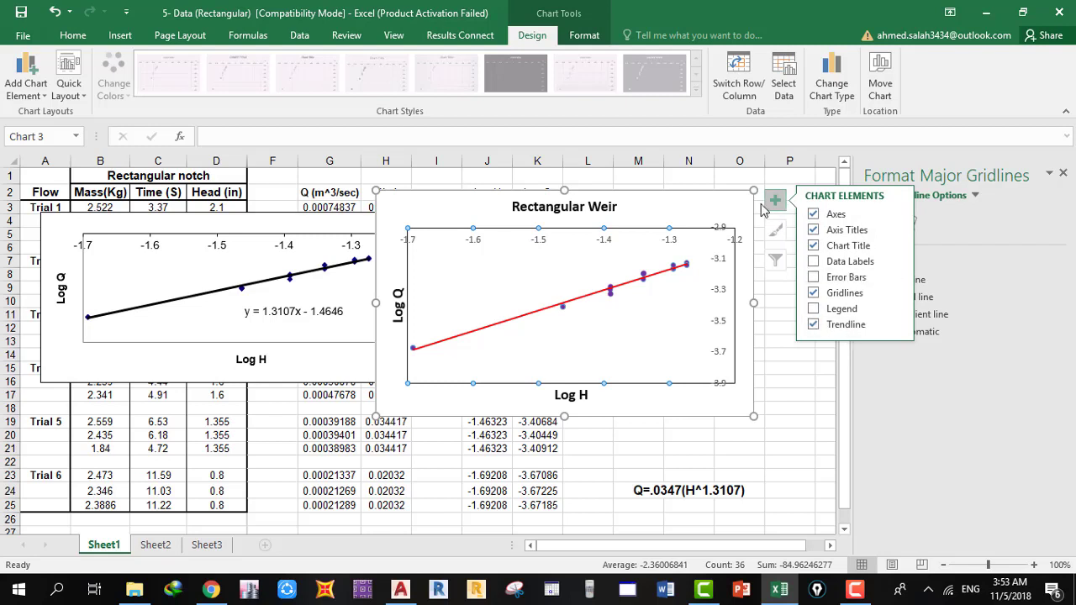
left_click(775, 201)
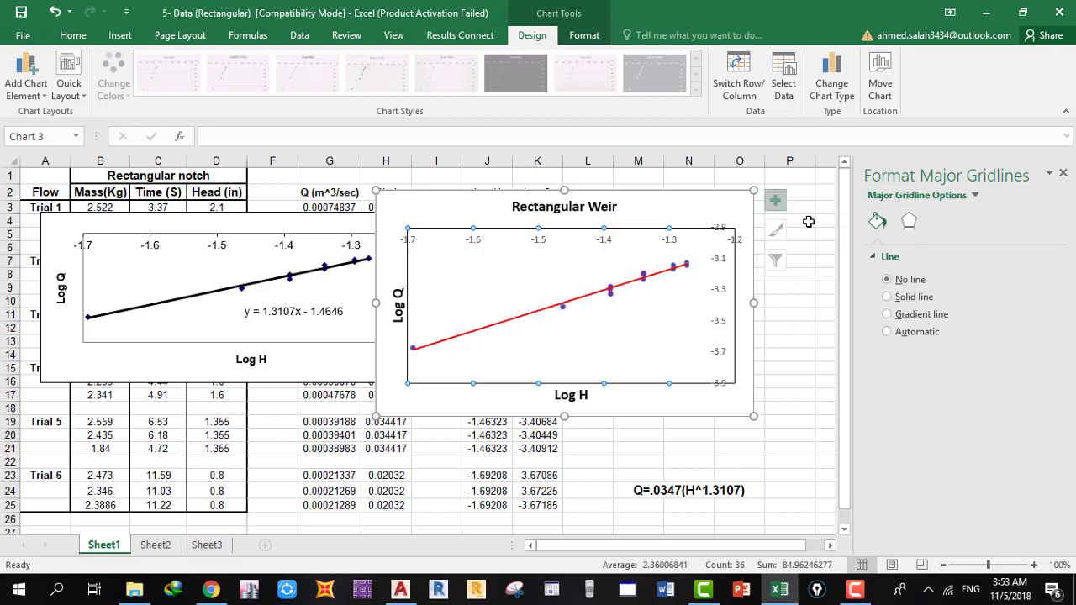
left_click(590, 296)
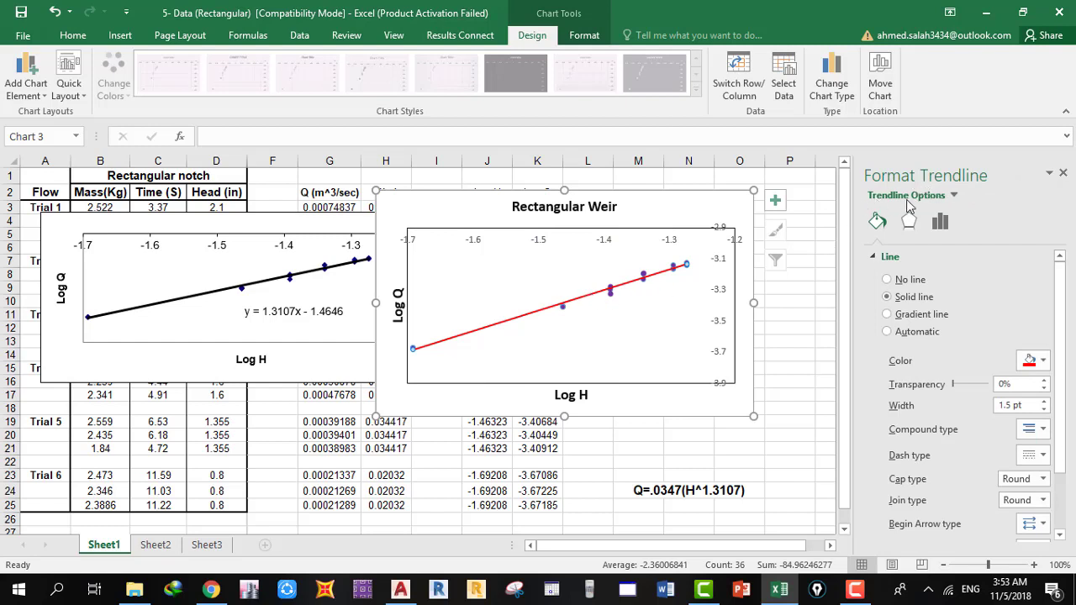
scroll(991, 311, "down", 2)
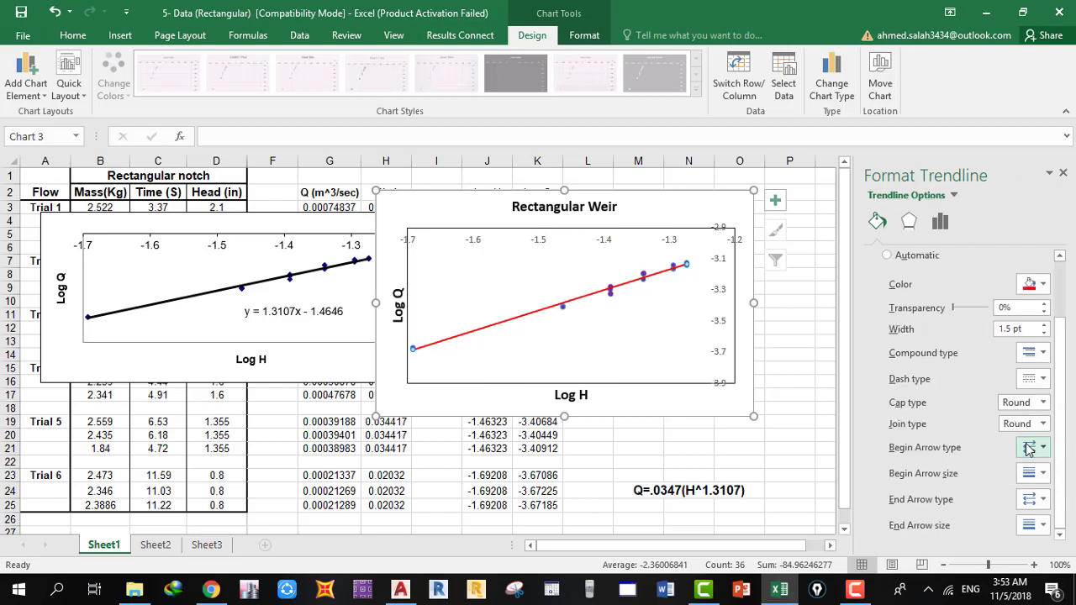
scroll(930, 266, "up", 2)
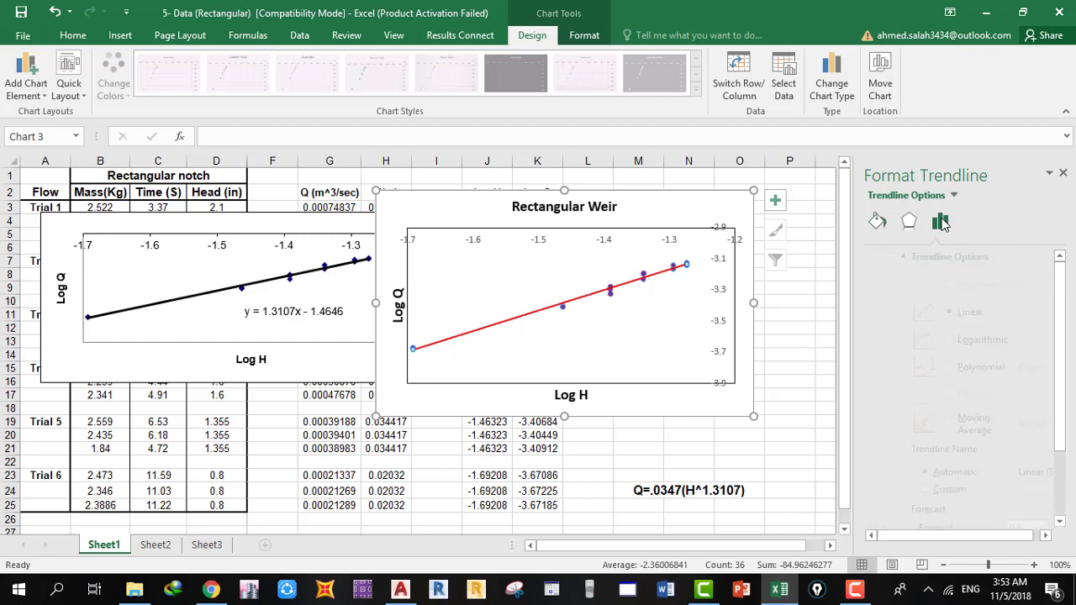
left_click(940, 221)
scroll(929, 307, "down", 2)
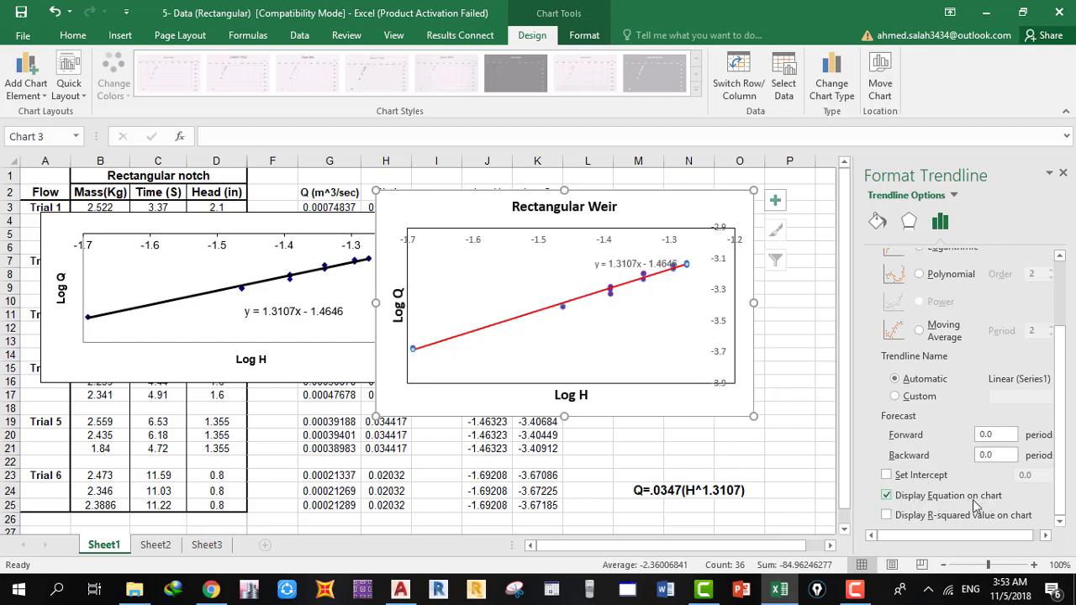
Drag the equation label below the red trendline and start making its text red and bold
left_click(616, 263)
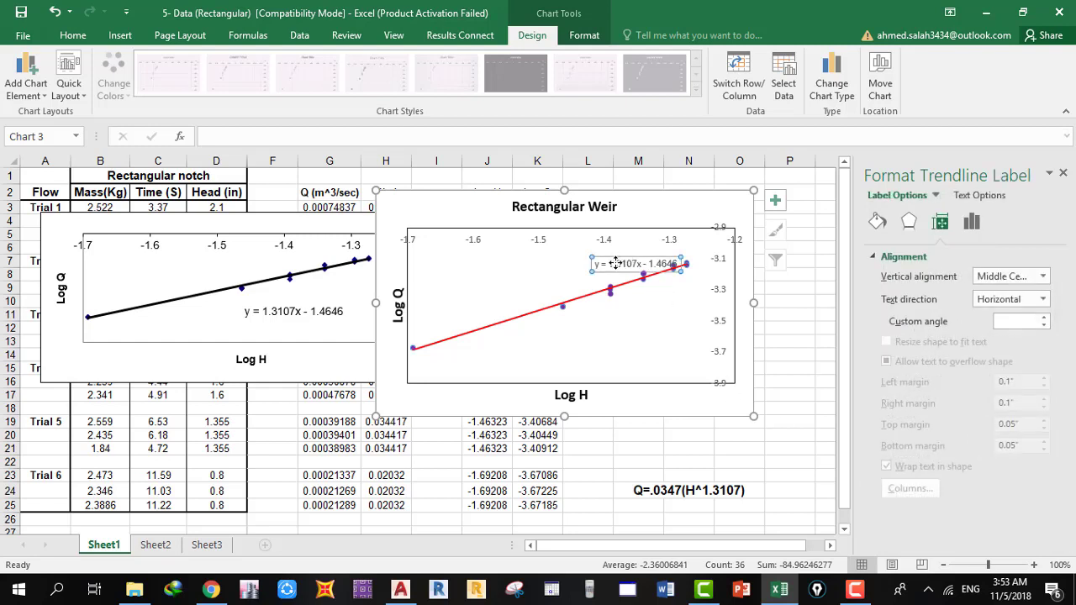
mouse_move(615, 262)
left_mouse_down()
mouse_move(566, 343)
mouse_move(604, 333)
left_mouse_up()
double_click(617, 338)
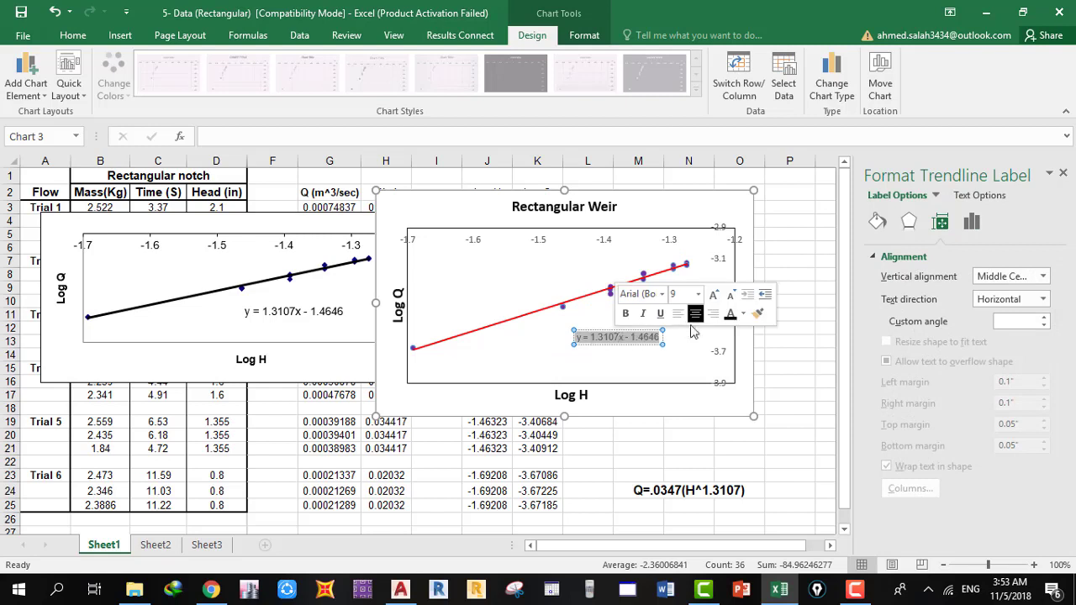
left_click(744, 316)
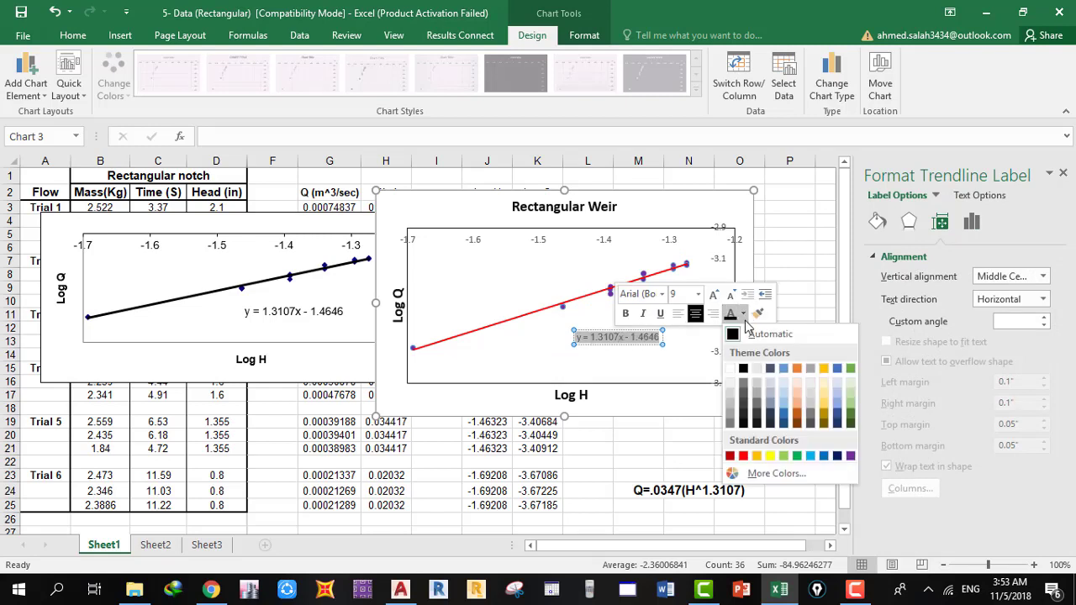
left_click(744, 458)
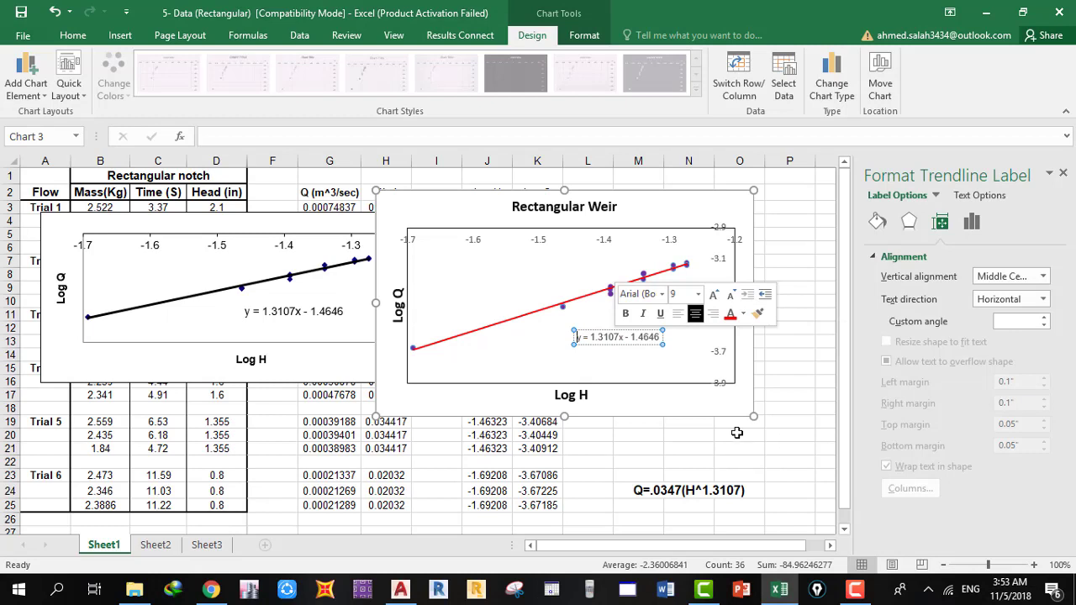
left_click(737, 320)
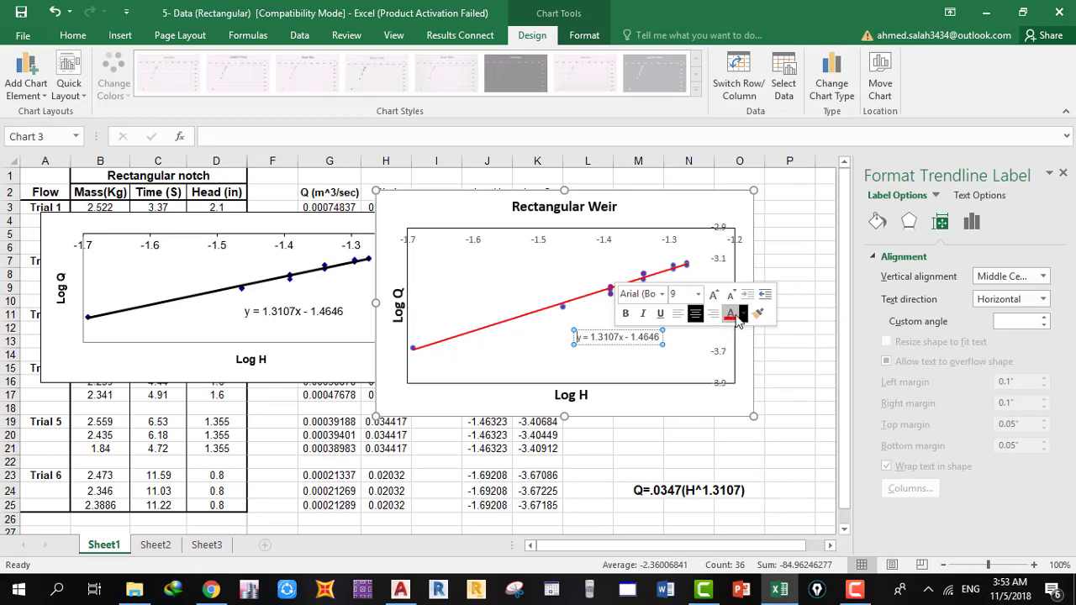
left_click(626, 313)
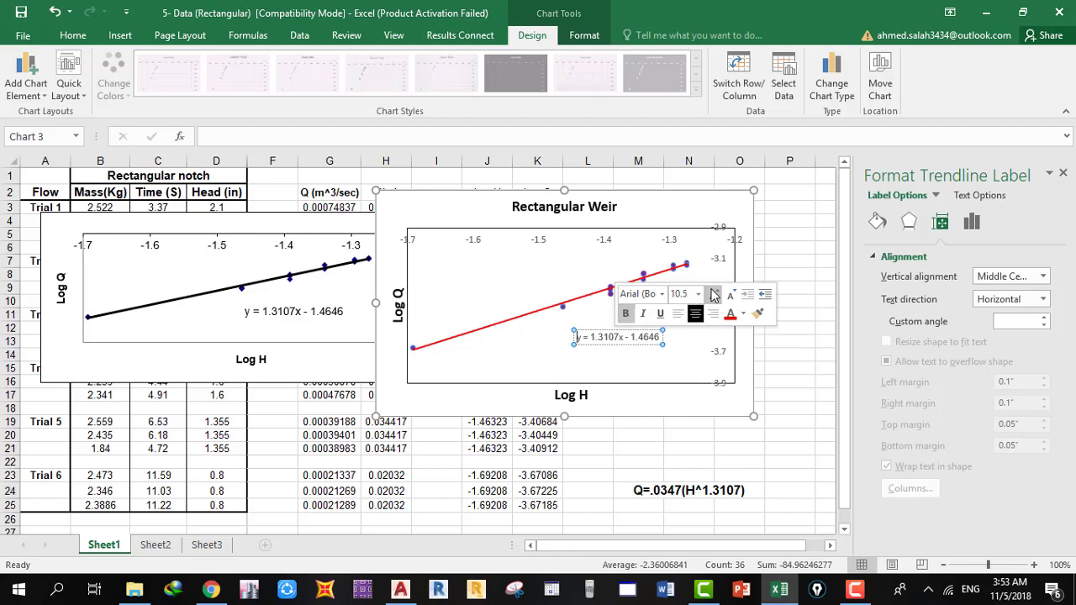
Make the whole equation text red, bold and two font sizes larger
left_click_drag(591, 337, 613, 337)
triple_click(612, 337)
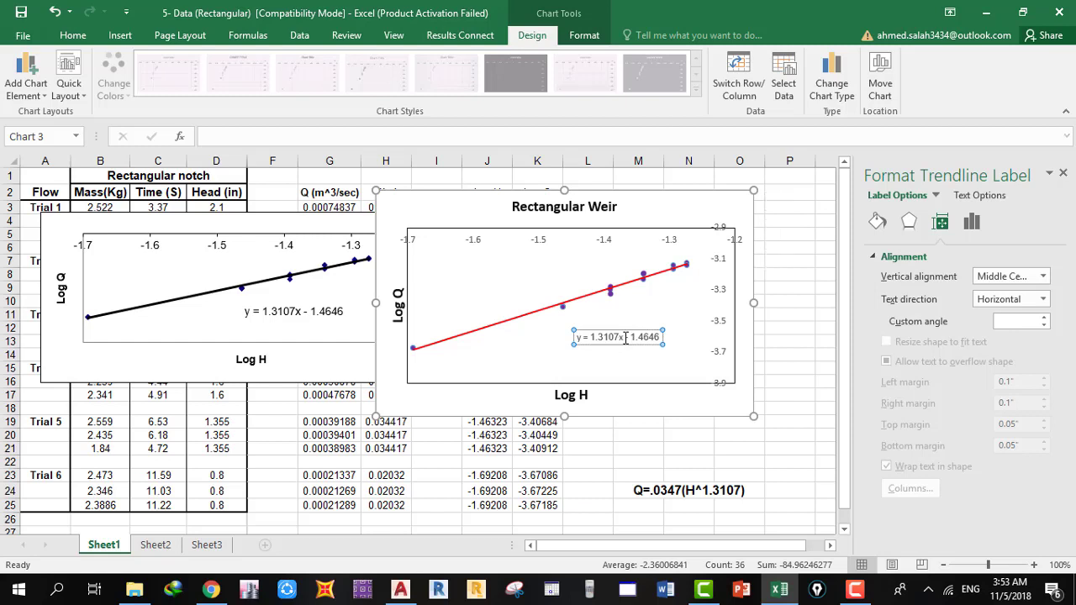
left_click(738, 313)
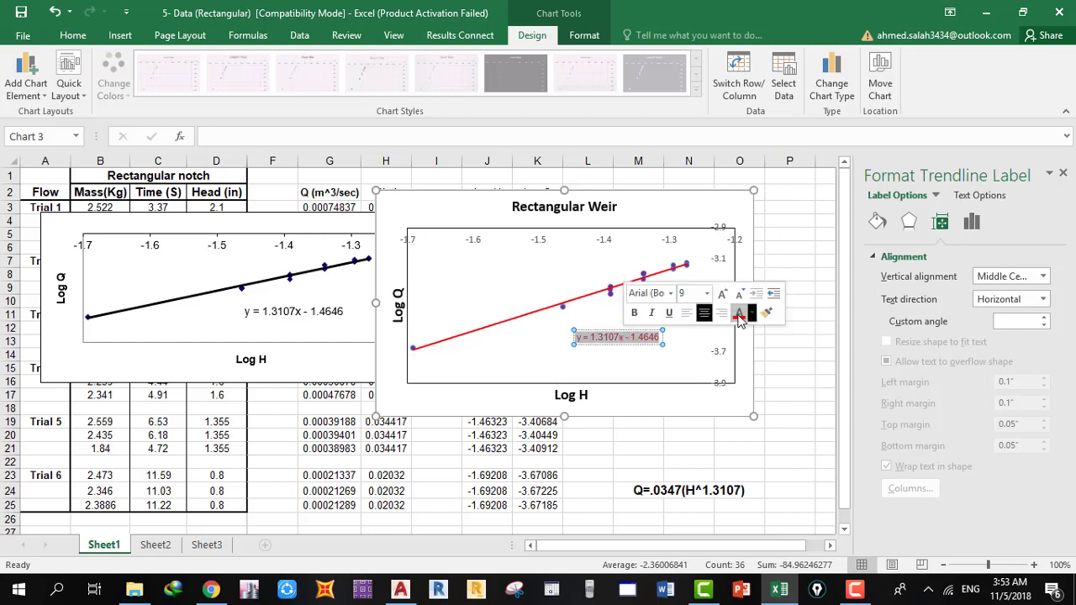
left_click(634, 313)
left_click(723, 294)
left_click(722, 293)
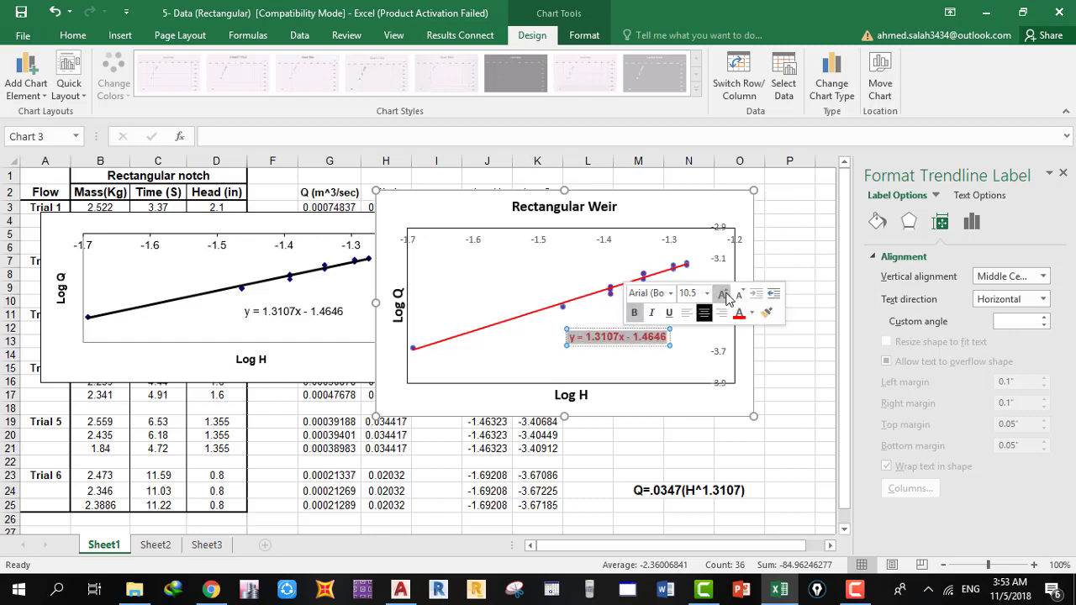
left_click(722, 294)
left_click(636, 360)
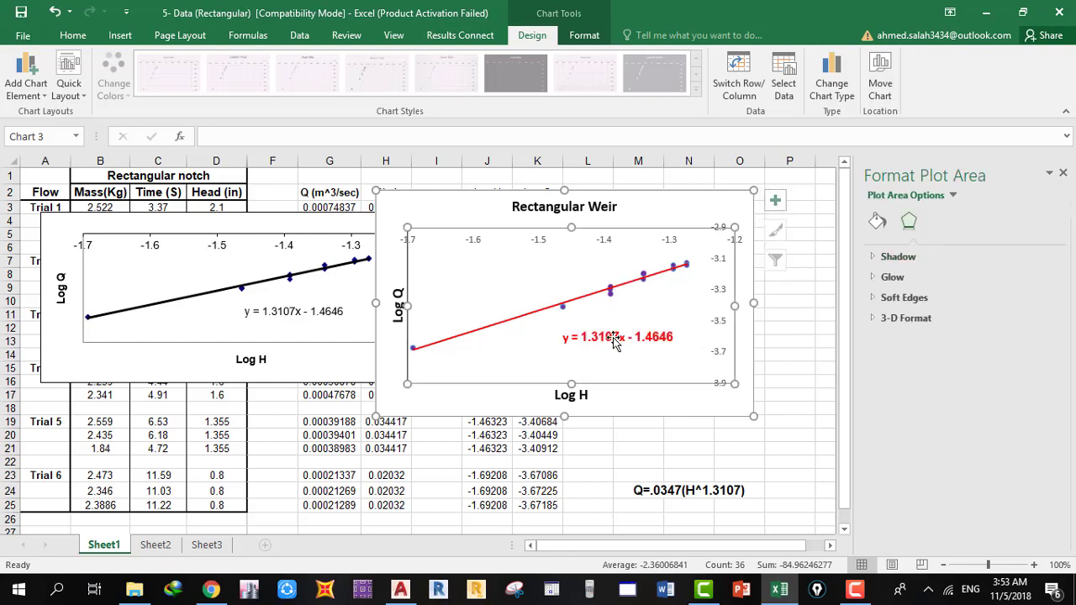
left_click(614, 338)
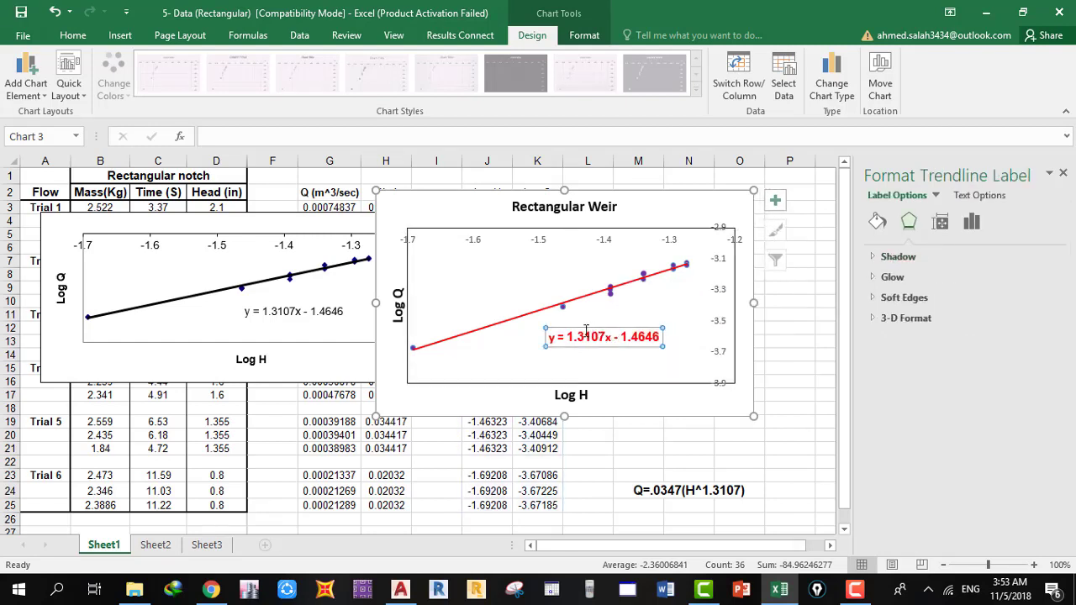
left_click_drag(592, 336, 572, 336)
left_click(569, 336)
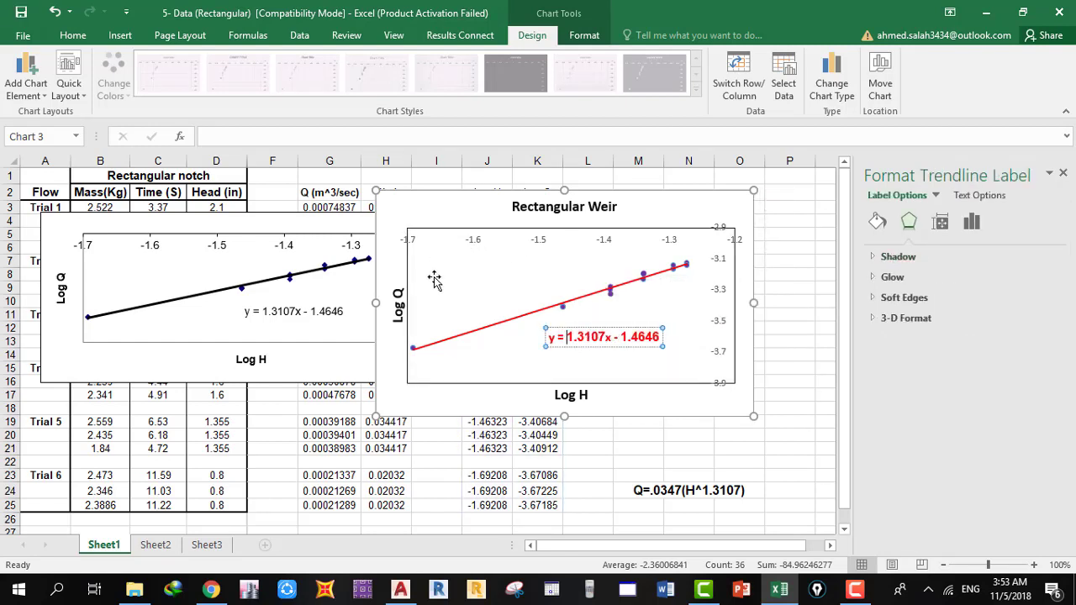
Move the Rectangular Weir chart right beside the first log chart and reduce its height
left_click_drag(467, 206, 531, 204)
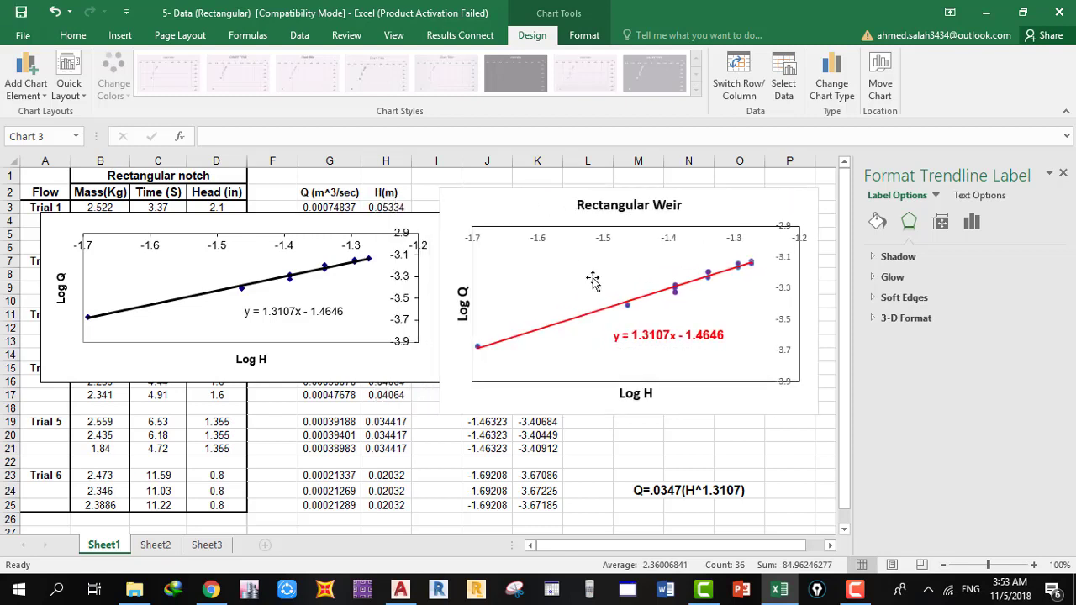
left_click_drag(629, 414, 629, 378)
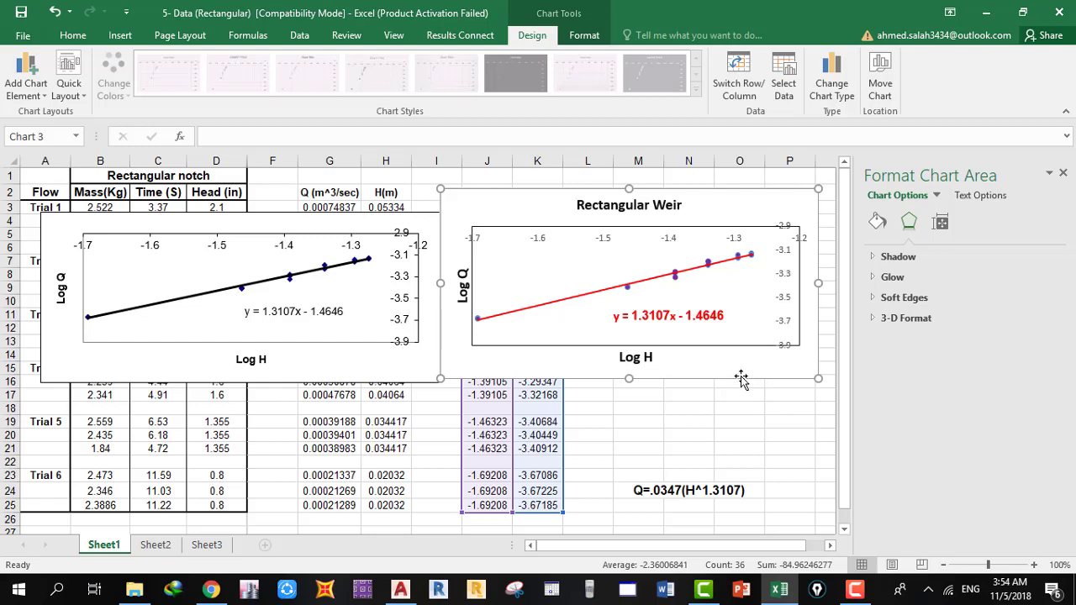
left_click(739, 333)
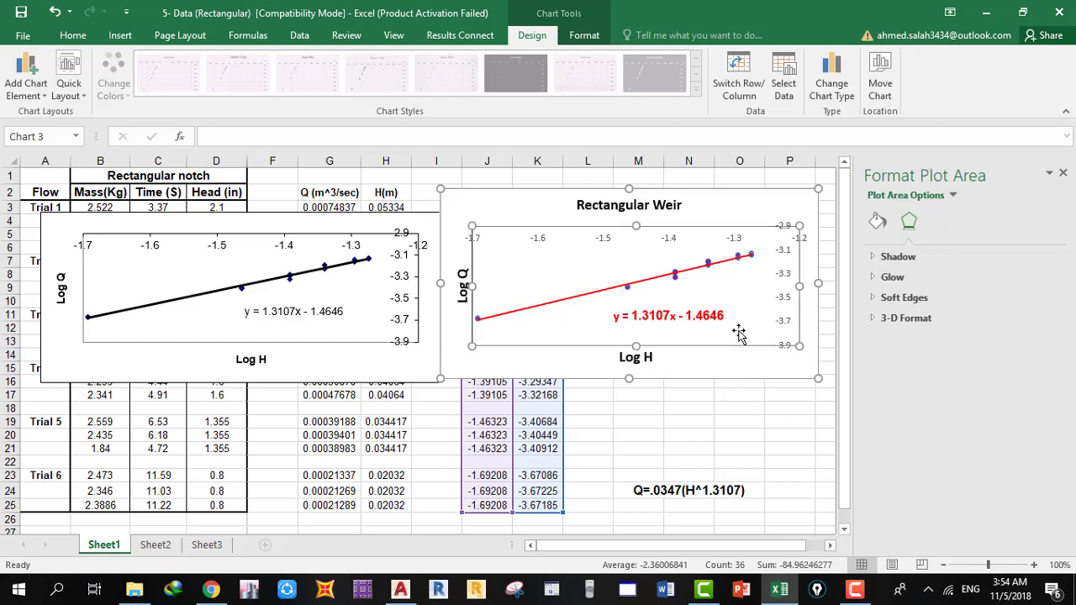